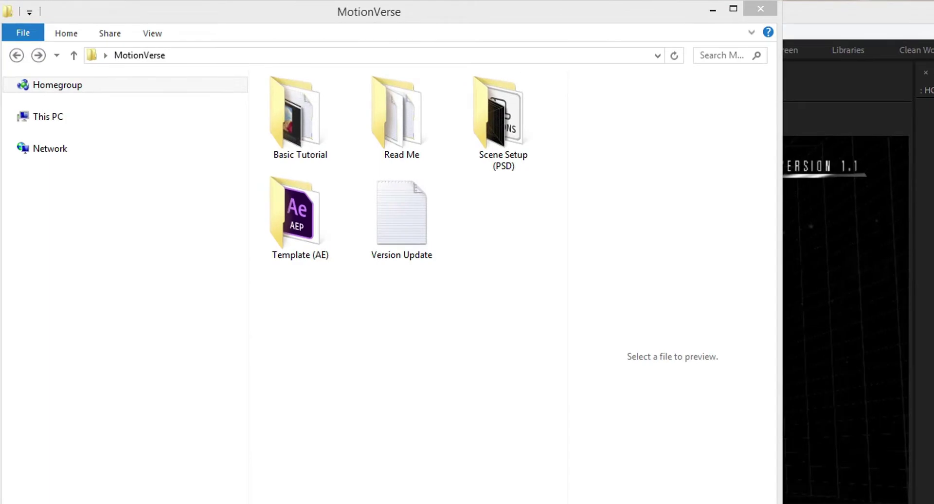
Look inside the Scene Setup (PSD) folder of the MotionVerse package, and switch to Photoshop to view the Scene Setup.psd document.
click(292, 346)
click(285, 243)
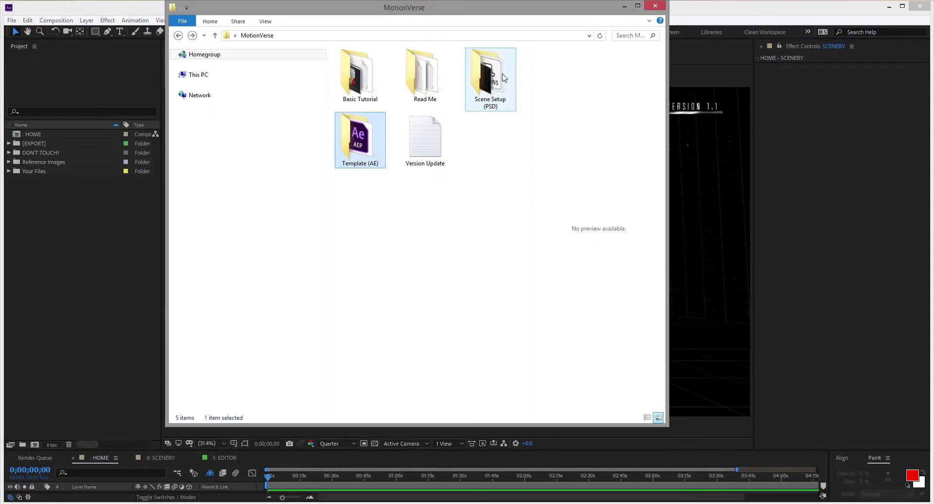
double_click(496, 95)
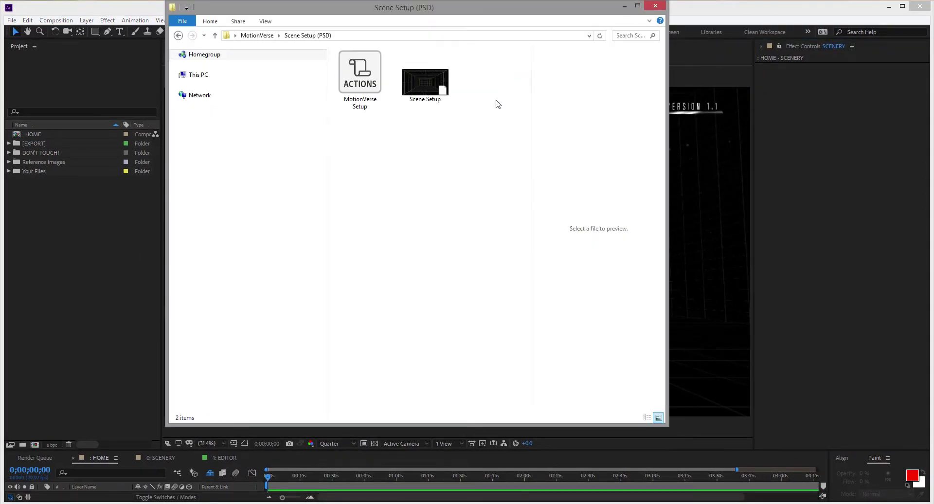
key(alt+Tab)
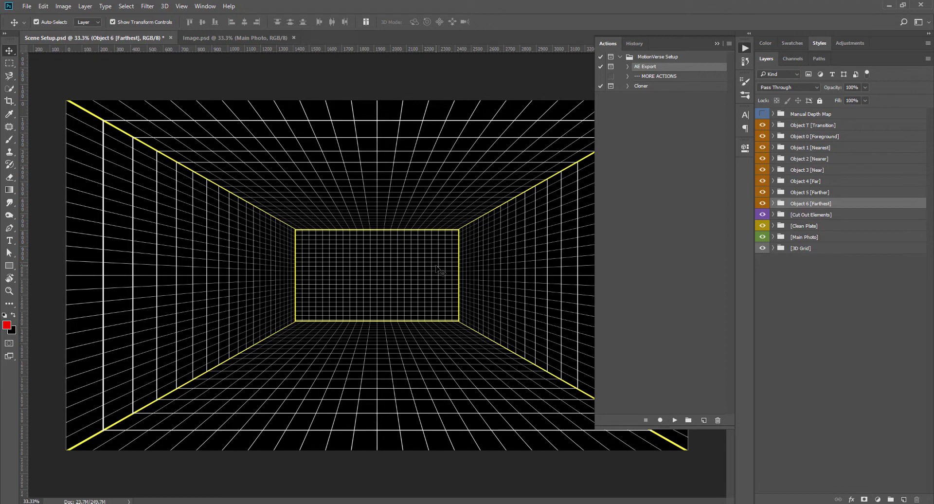
Return to the file browser, inspect the Basic Tutorial folder and its Exercise Files subfolder, and go back up to the package folder.
click(49, 503)
click(175, 37)
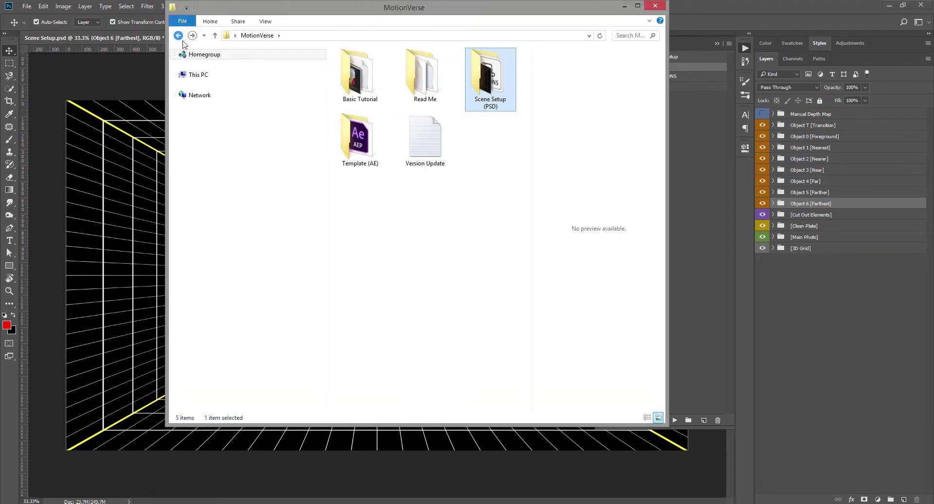
double_click(360, 79)
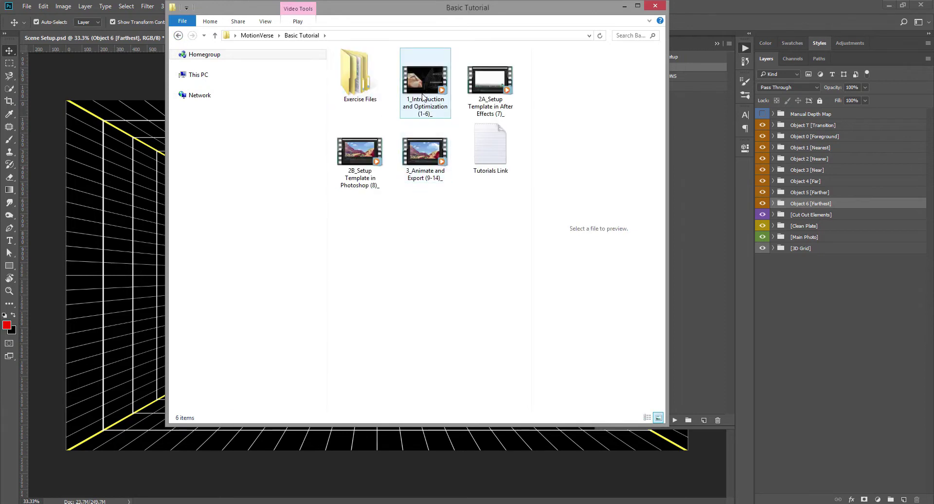
double_click(372, 97)
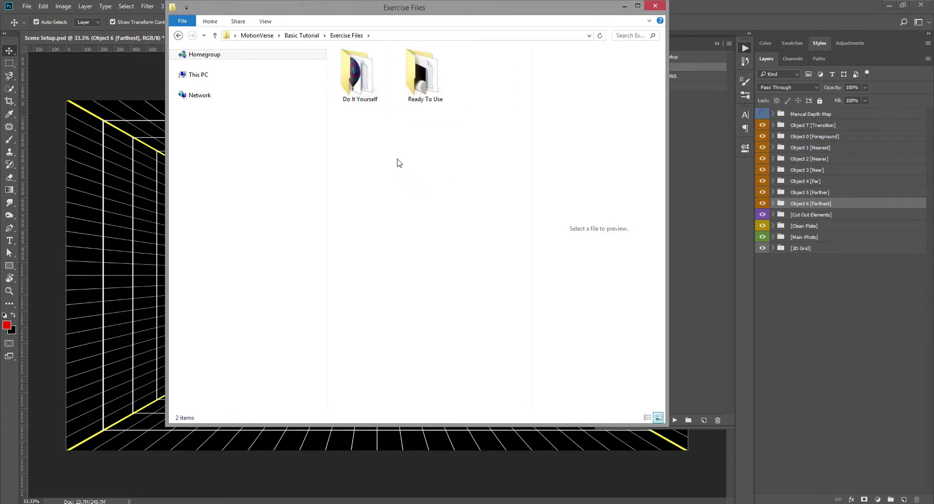
click(178, 35)
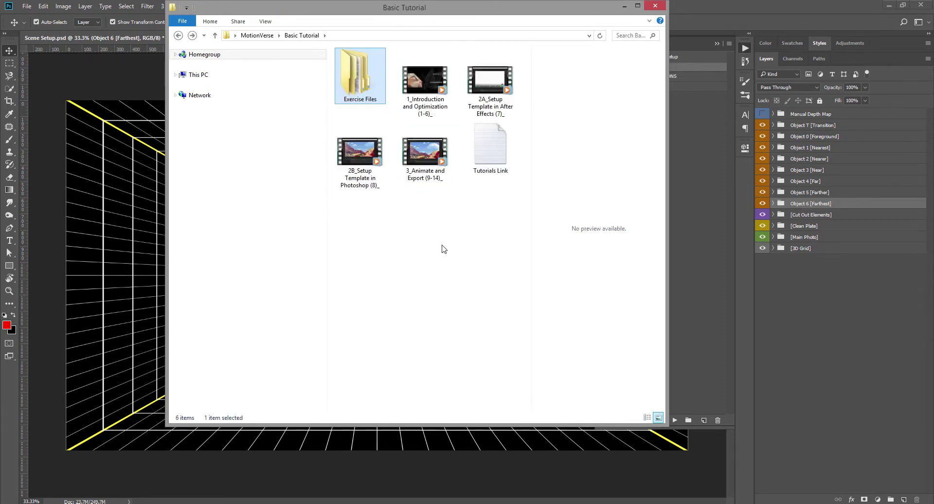
click(178, 37)
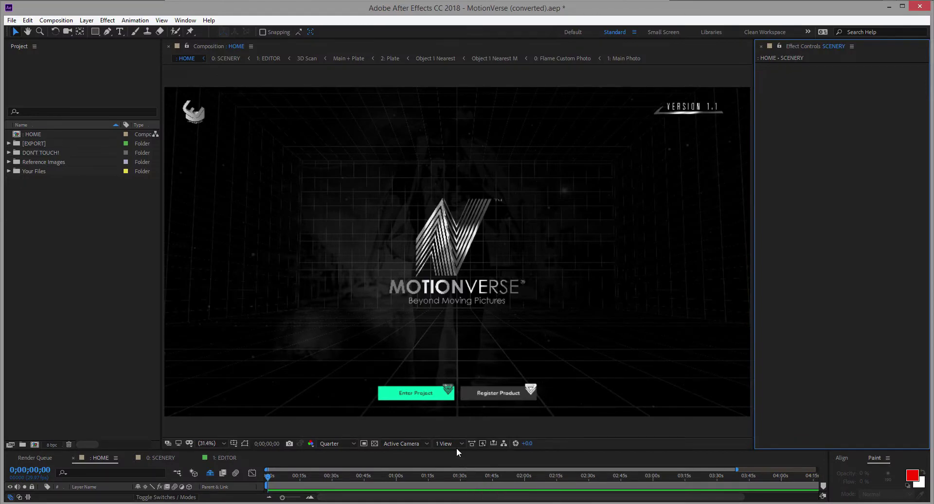
Switch to After Effects, enter the project from the MotionVerse home composition and enlarge the Scenery composition view.
double_click(417, 399)
key(grave)
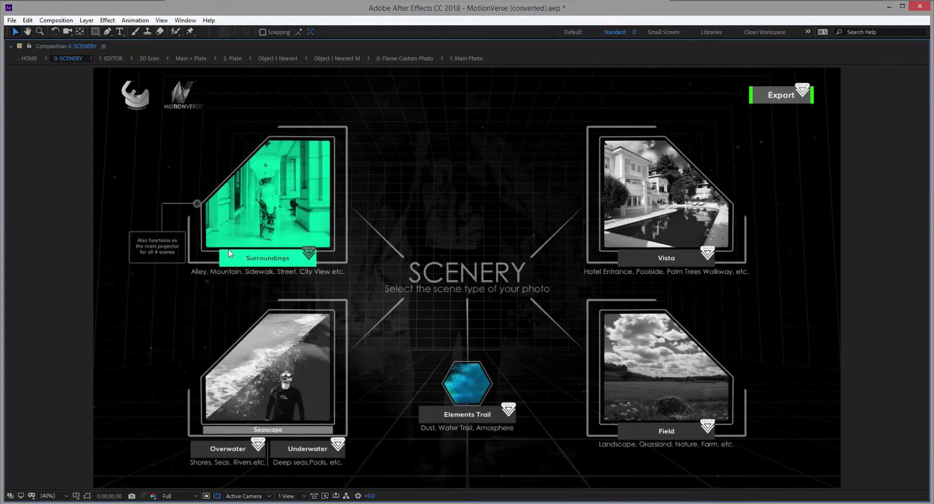
Examine the scene types offered on the Scenery screen: Surroundings, Seascape, Vista, Field and Elements Trail.
scroll(229, 248, up, 3)
drag(281, 167, 323, 237)
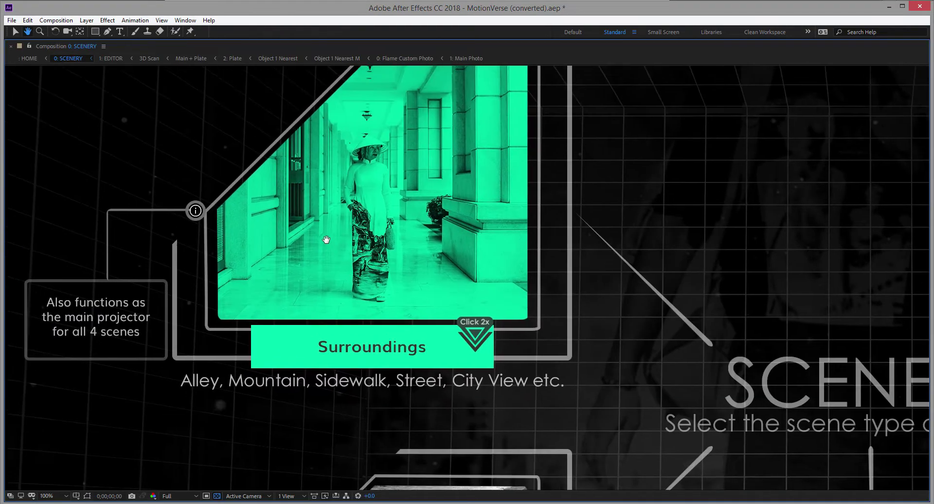
scroll(323, 238, down, 2)
scroll(389, 367, down, 5)
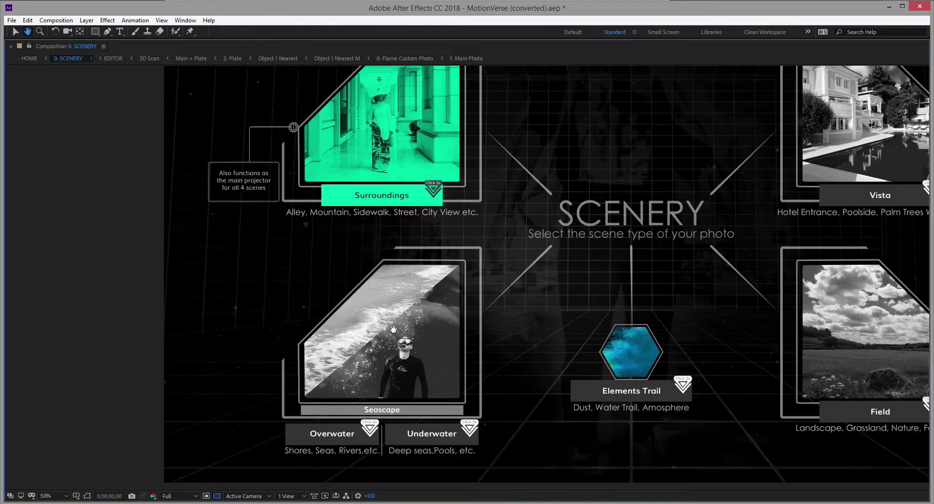
scroll(381, 372, up, 2)
scroll(384, 374, up, 1)
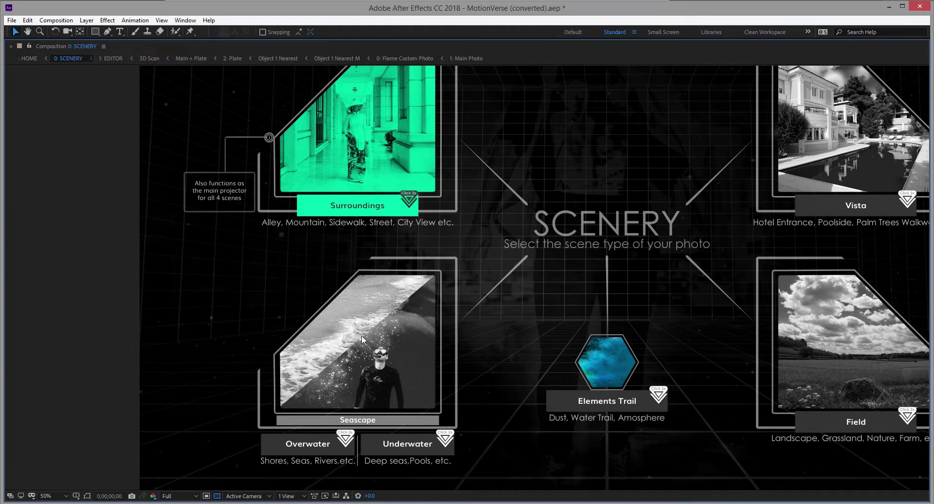
scroll(455, 389, right, 10)
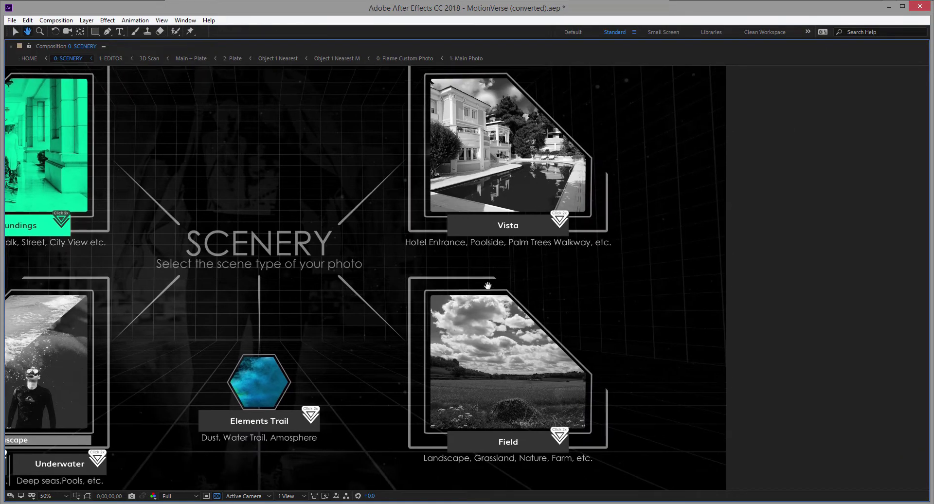
scroll(463, 299, up, 3)
scroll(463, 299, left, 1)
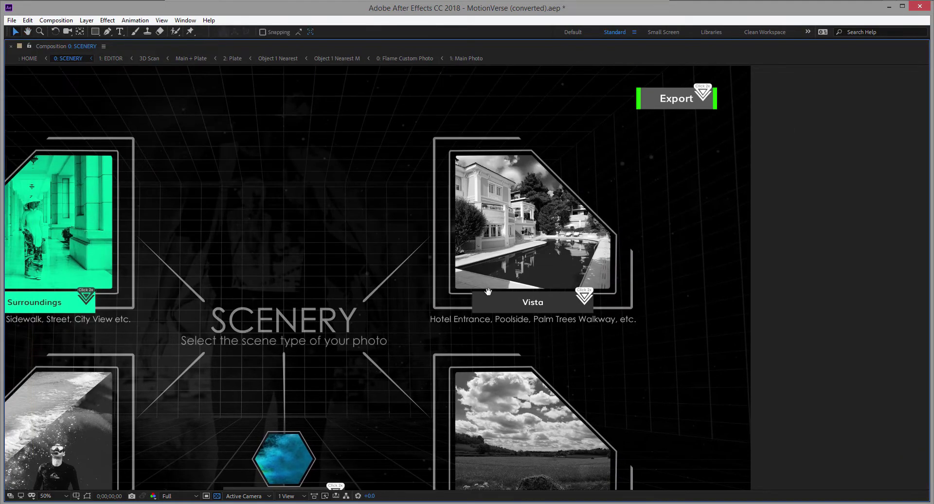
Restore the standard panel layout and open the editor for the Surroundings scene type.
key(grave)
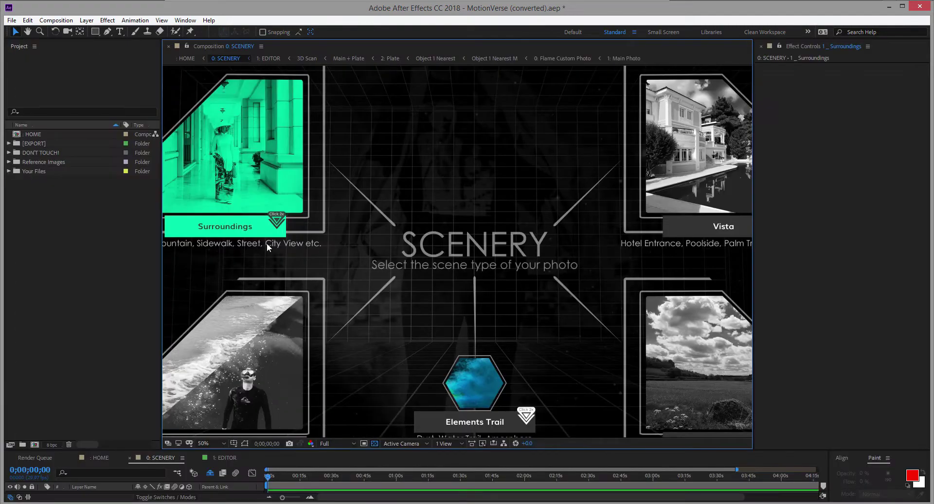
drag(267, 247, 353, 219)
double_click(319, 220)
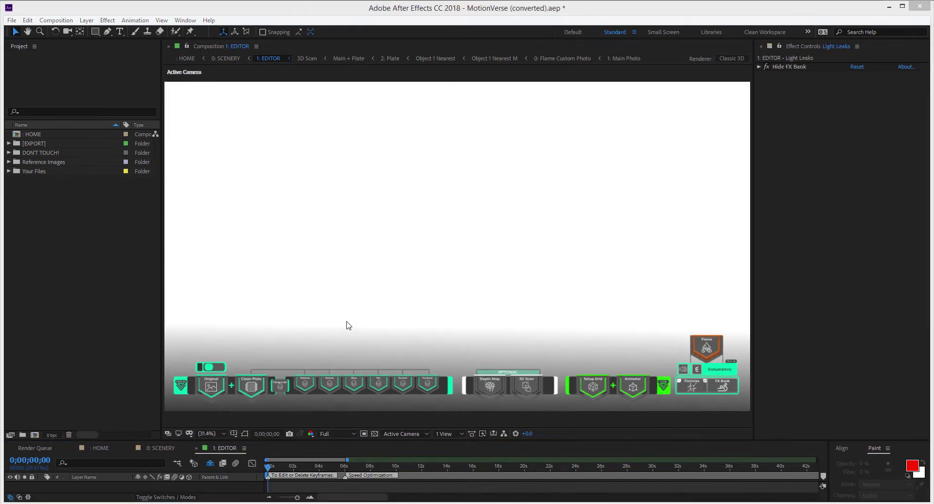
Examine the editor's controls, from Original, Clean Plate and the object layers to Depth Map, 3D Scan, Setup Grid, Animator and Volumetric.
key(grave)
scroll(146, 467, up, 1)
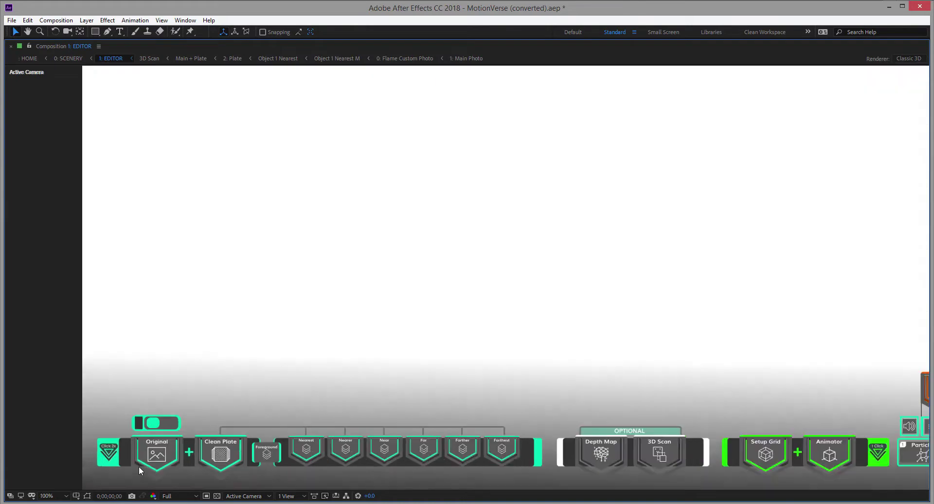
scroll(139, 466, up, 1)
drag(220, 387, 321, 346)
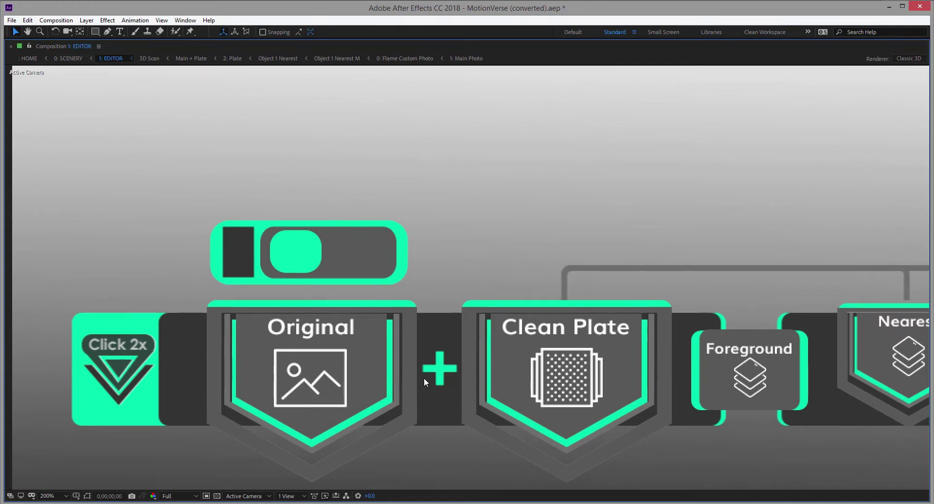
drag(586, 356, 141, 356)
key(comma)
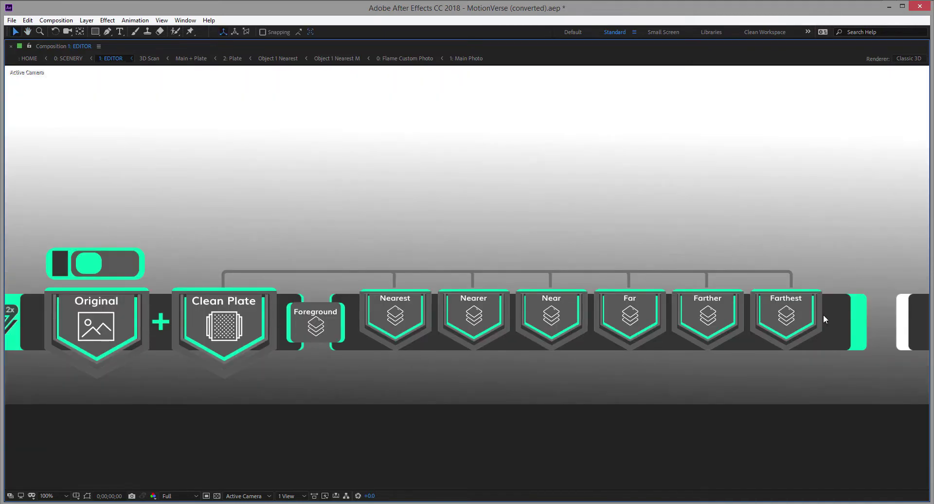
drag(822, 315, 443, 375)
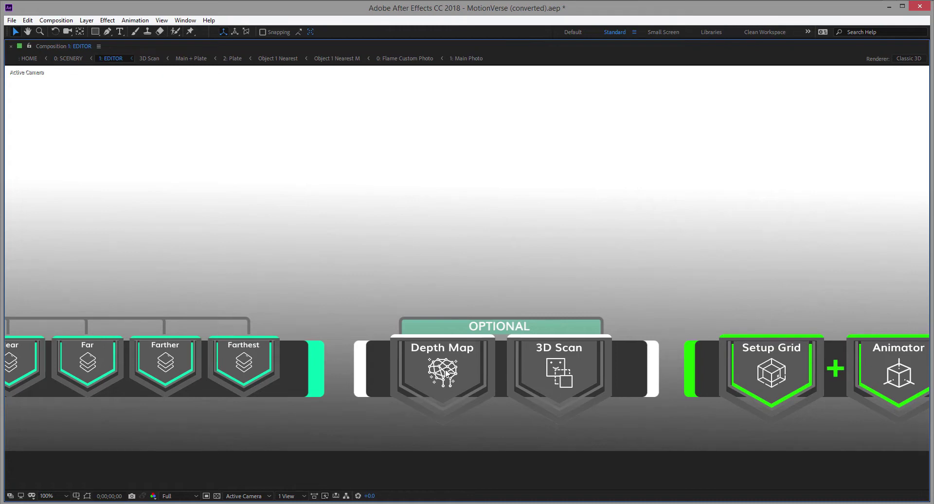
scroll(446, 373, right, 10)
scroll(417, 377, up, 2)
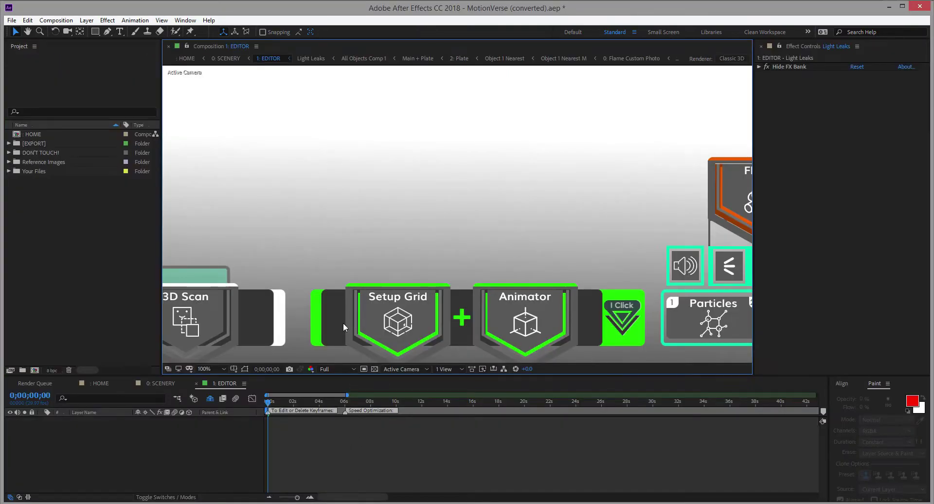
scroll(343, 325, down, 1)
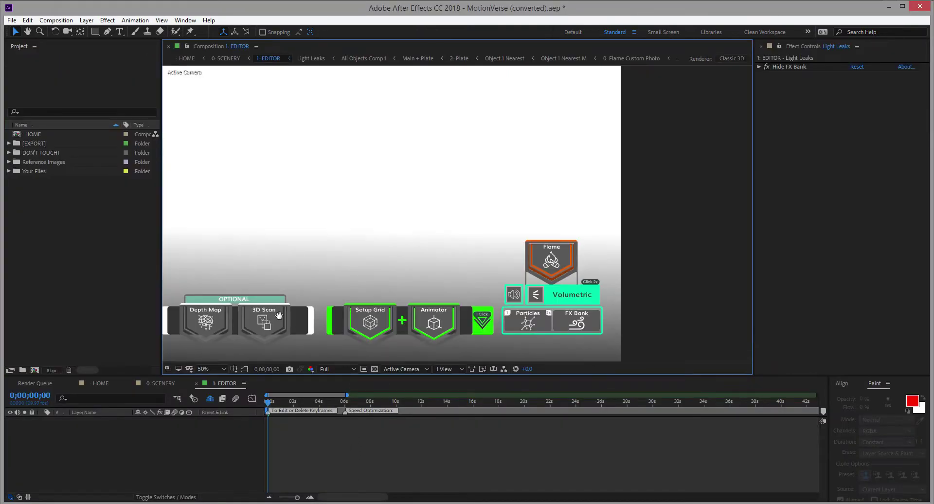
drag(278, 316, 568, 284)
drag(354, 298, 574, 304)
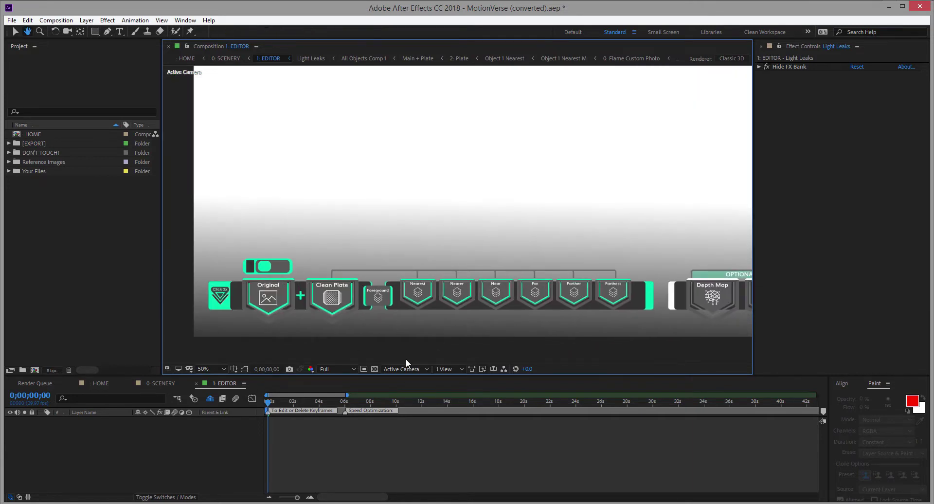
Set the preview resolution to Half and open the Clean Plate composition from the editor.
click(337, 368)
click(333, 403)
click(331, 300)
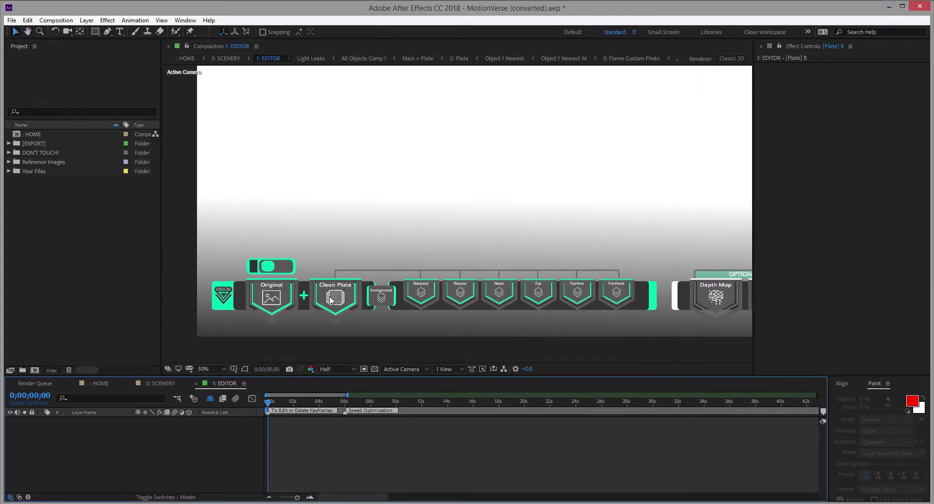
double_click(334, 301)
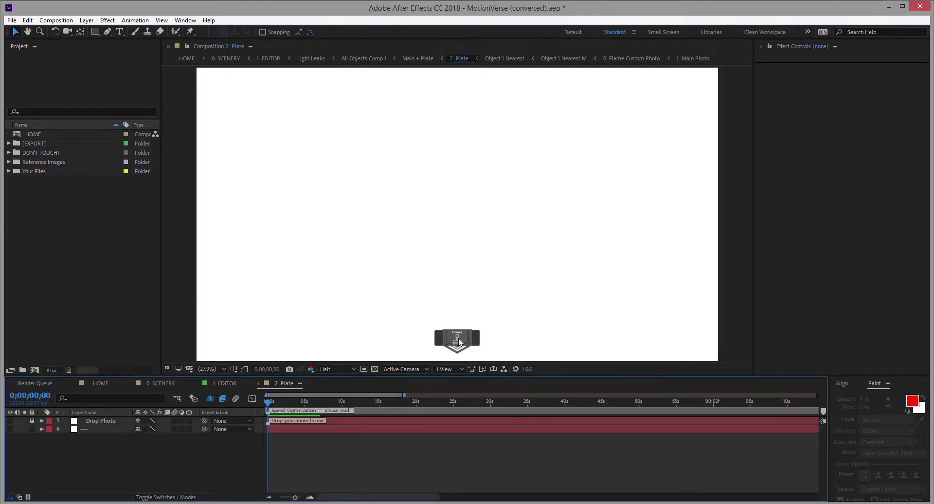
Select the Cloner control in the Plate composition, expand its MotionVerse Cloner effect and turn on Activate Cloner.
click(459, 342)
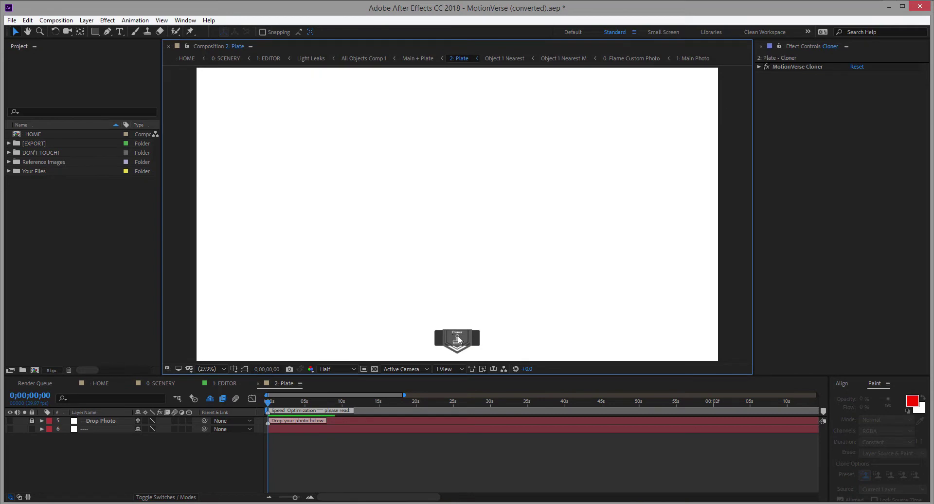
click(759, 66)
click(853, 75)
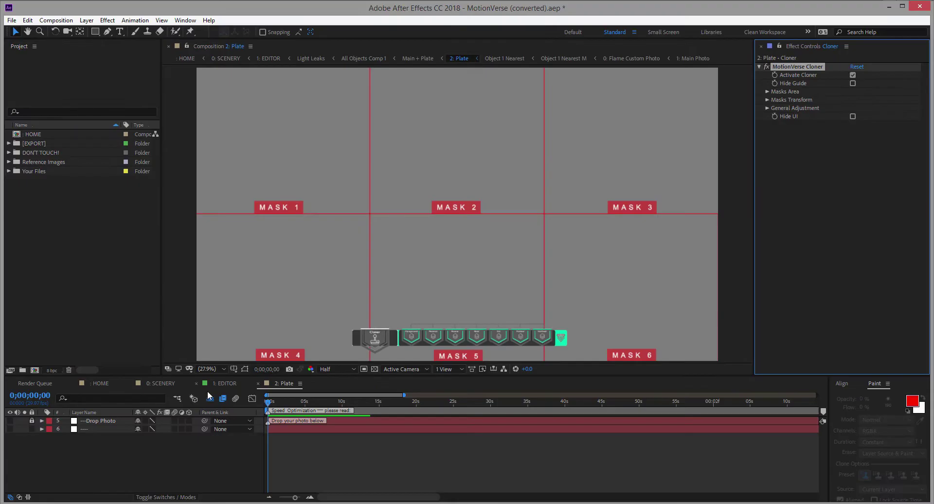
Return to the 1: EDITOR composition and open the optional Depth Map generator.
click(231, 383)
key(h)
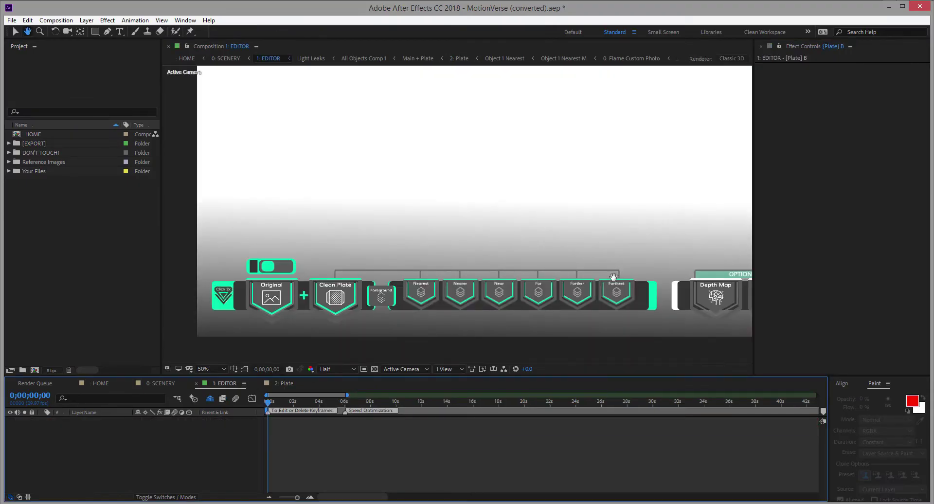
drag(613, 277, 398, 302)
key(v)
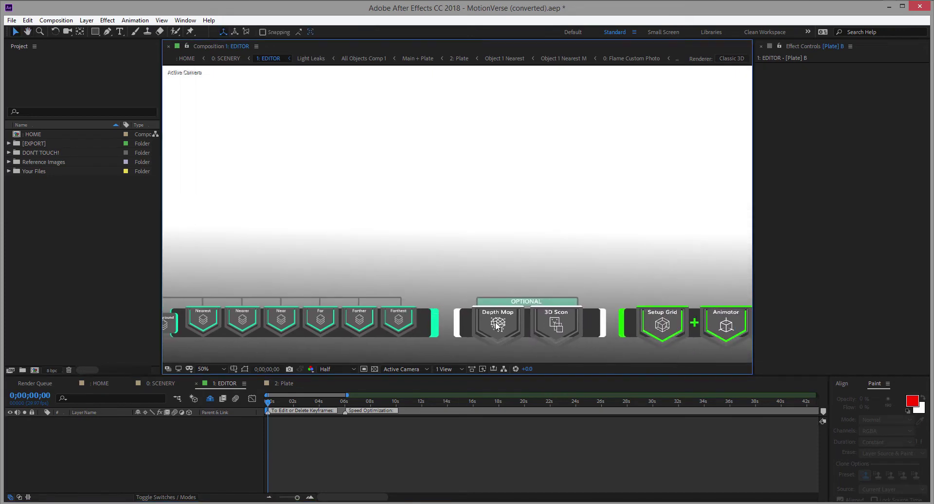
double_click(496, 322)
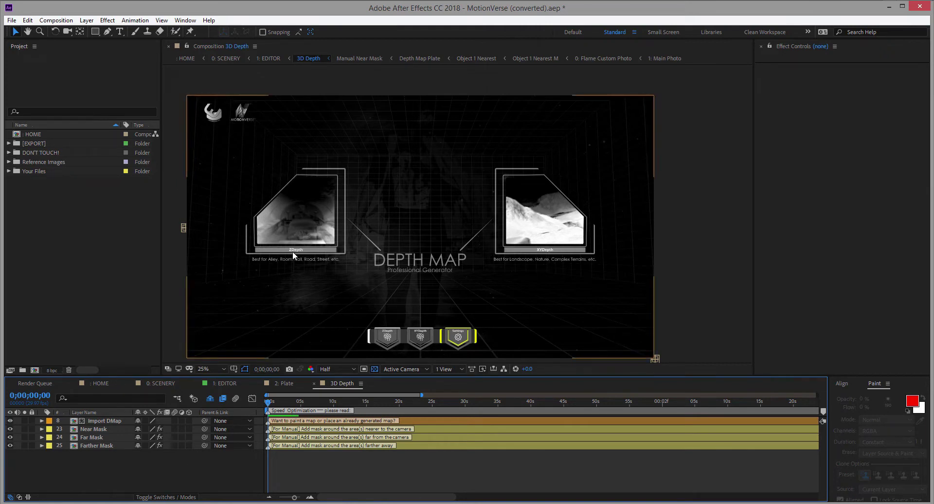
Enlarge the Depth Map generator view and examine the ZDepth option and its recommended scene types.
click(313, 308)
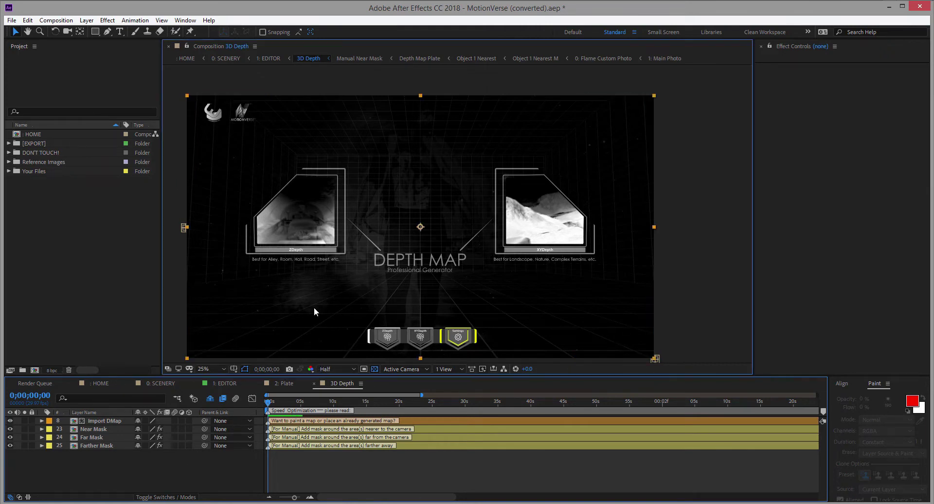
key(grave)
scroll(292, 305, up, 3)
scroll(289, 308, up, 3)
scroll(288, 305, down, 2)
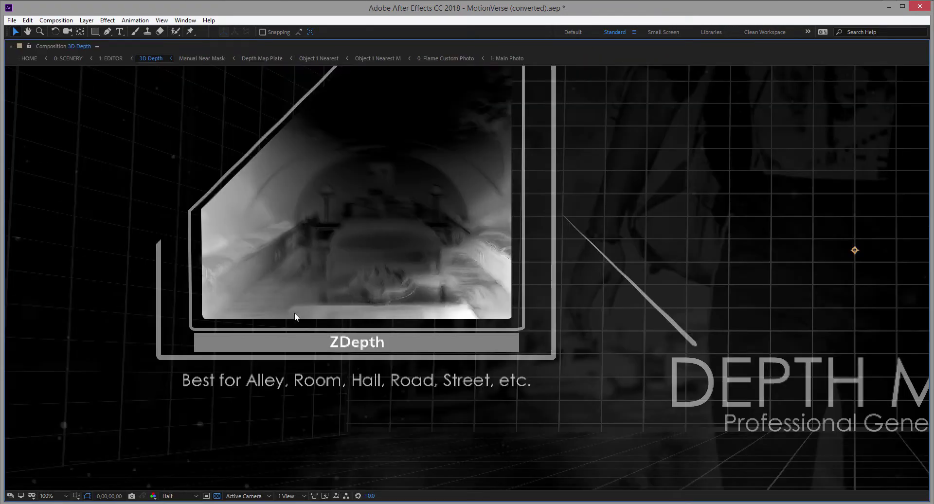
key(h)
drag(373, 304, 348, 317)
key(v)
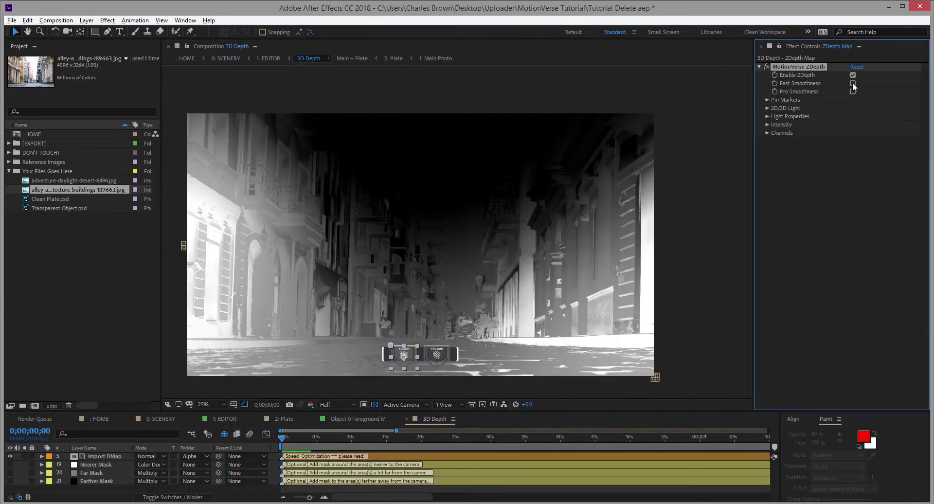
Turn on Fast Smoothness for the ZDepth map and expand its Pin Markers and Light 1 controls.
click(852, 83)
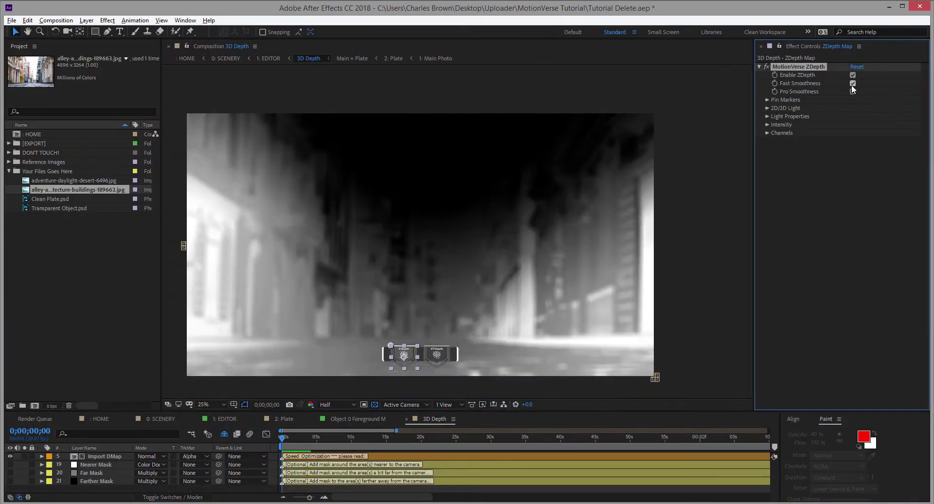
click(767, 100)
click(767, 141)
click(776, 158)
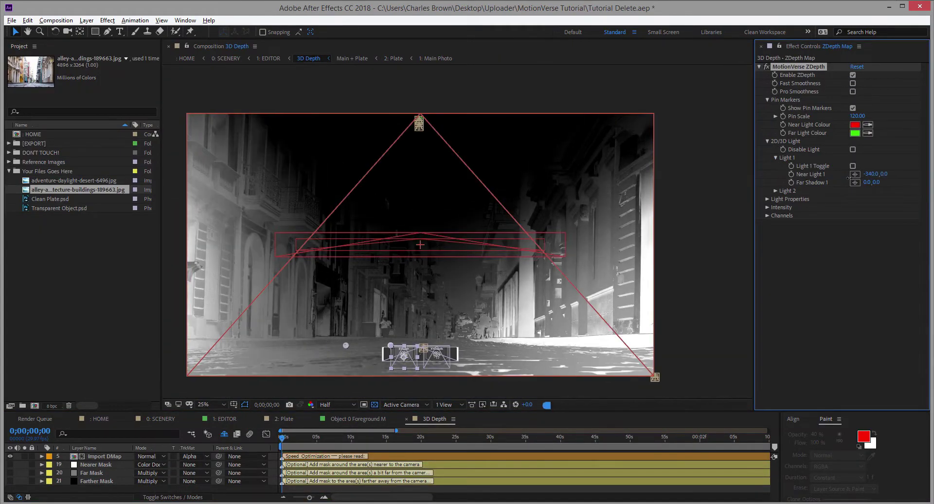
Set the preview resolution to Quarter and inspect the ZDepth Global Light and Defining Light properties.
click(337, 404)
click(327, 457)
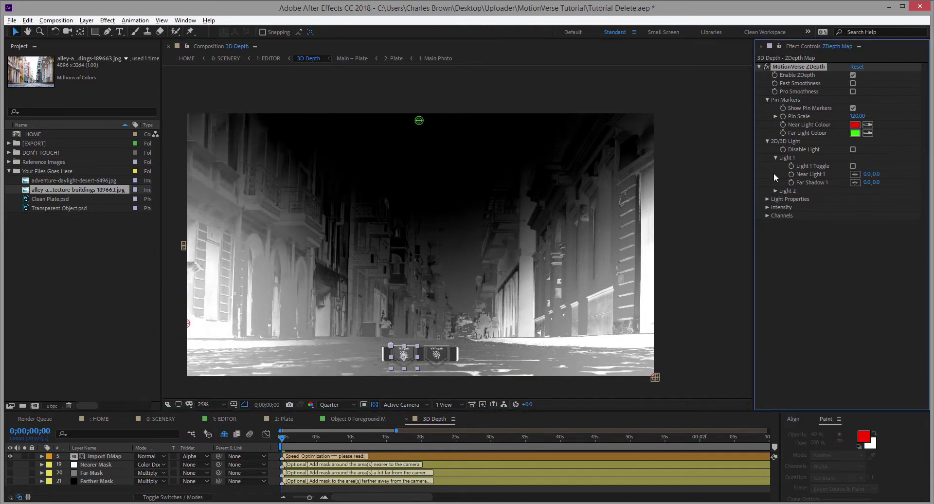
click(767, 141)
click(766, 150)
click(775, 157)
click(788, 169)
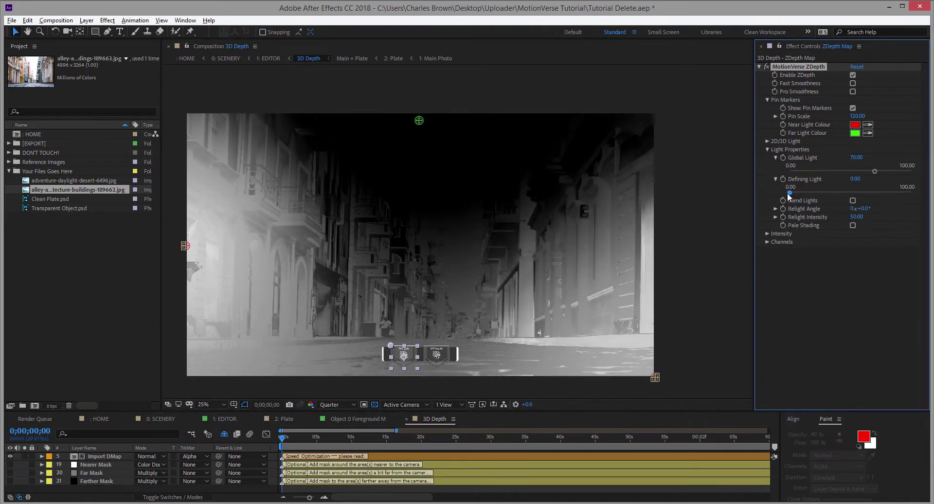
click(767, 149)
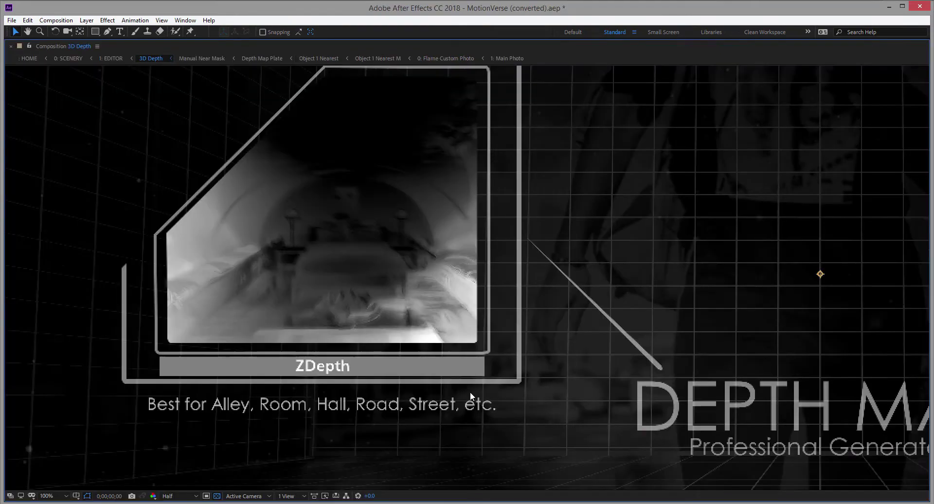
Examine the XYDepth option of the Depth Map generator and its recommended scene types.
key(h)
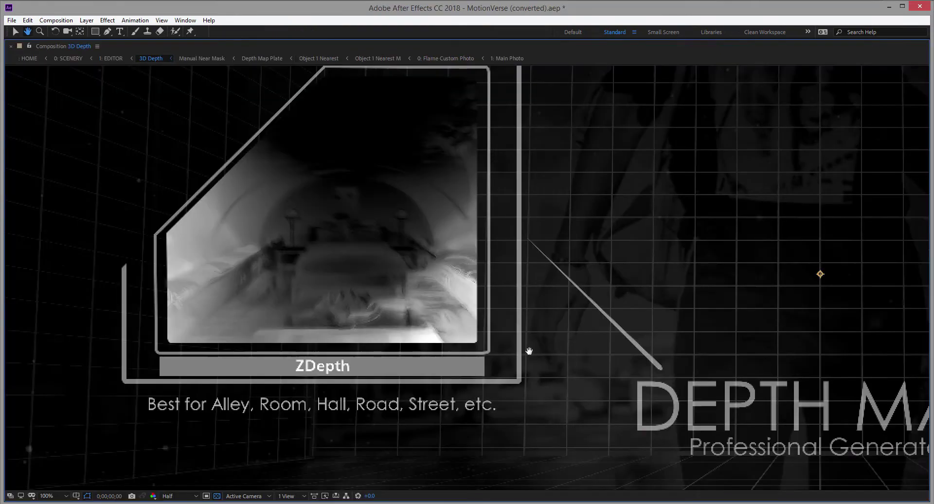
drag(527, 350, 249, 349)
drag(866, 311, 505, 311)
drag(651, 308, 501, 325)
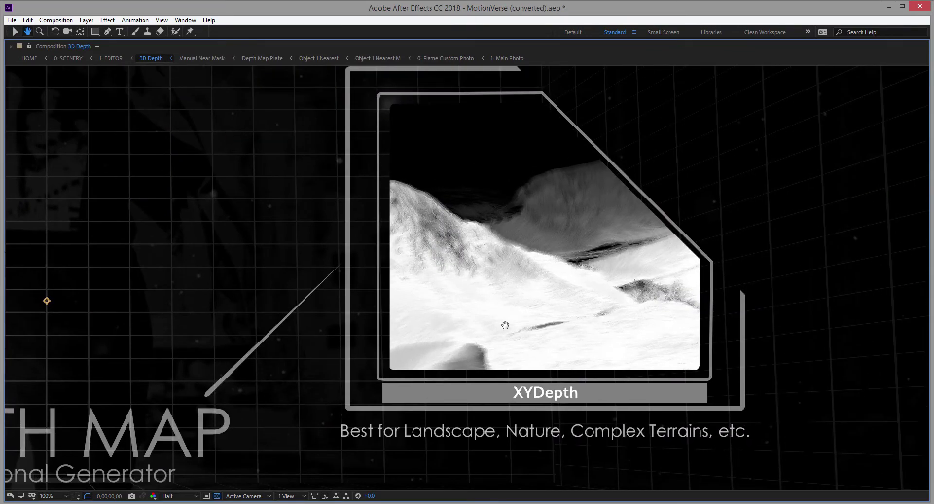
key(v)
key(h)
drag(427, 422, 562, 189)
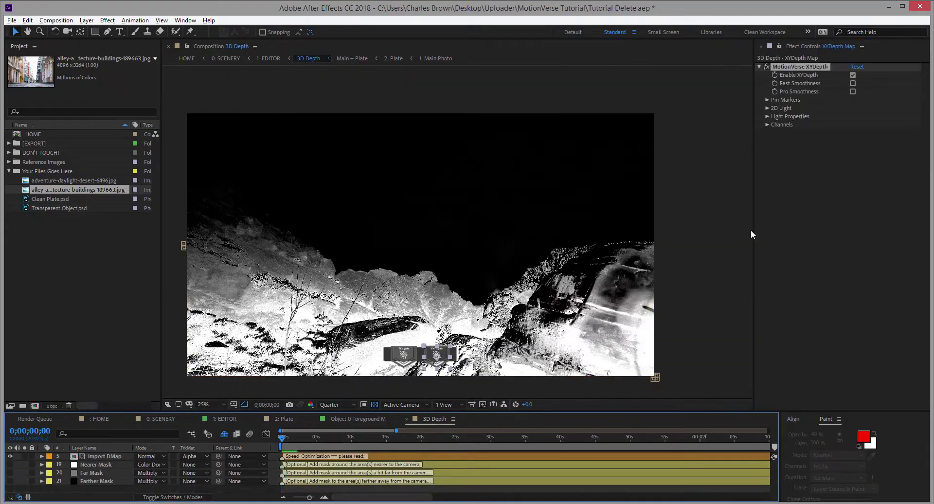
Set the XYDepth map's Global Light to 110 and adjust its Light Pan.
click(767, 116)
click(775, 124)
drag(849, 138, 884, 139)
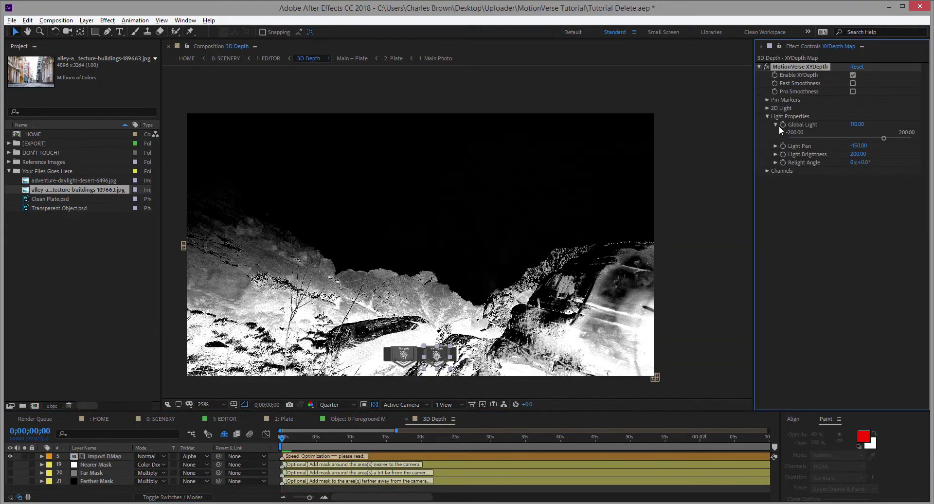
click(776, 124)
click(775, 132)
mouse_move(805, 147)
mouse_down()
mouse_move(836, 147)
mouse_move(804, 145)
mouse_up()
Try a different Relight Angle on the XYDepth map and undo it.
click(775, 154)
click(776, 175)
mouse_move(858, 184)
mouse_down()
mouse_move(844, 184)
mouse_move(872, 176)
mouse_move(861, 177)
mouse_up()
key(ctrl+z)
Collapse the XYDepth light properties and turn on Pro Smoothness.
click(775, 154)
click(776, 133)
click(767, 116)
click(852, 92)
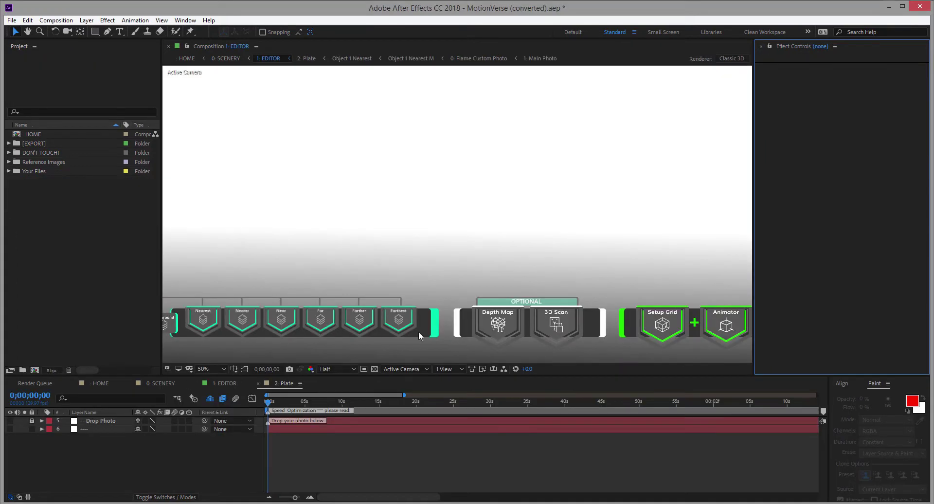
Go back in File Explorer from the Ready To Use folder to Basic Tutorial and look over its tutorial videos.
key(h)
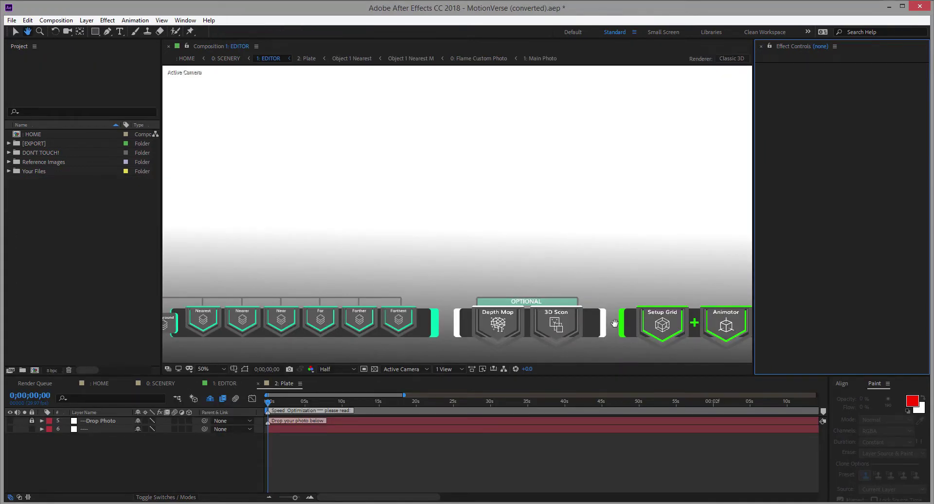
click(574, 314)
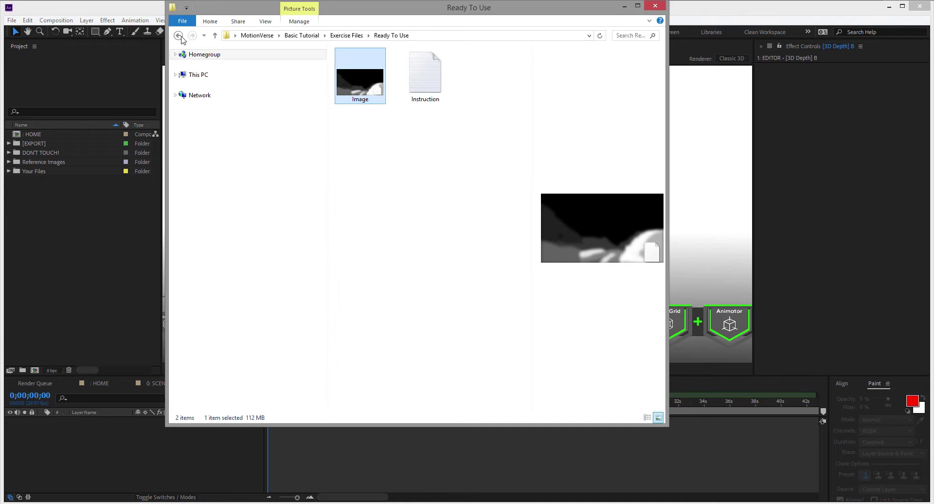
click(179, 36)
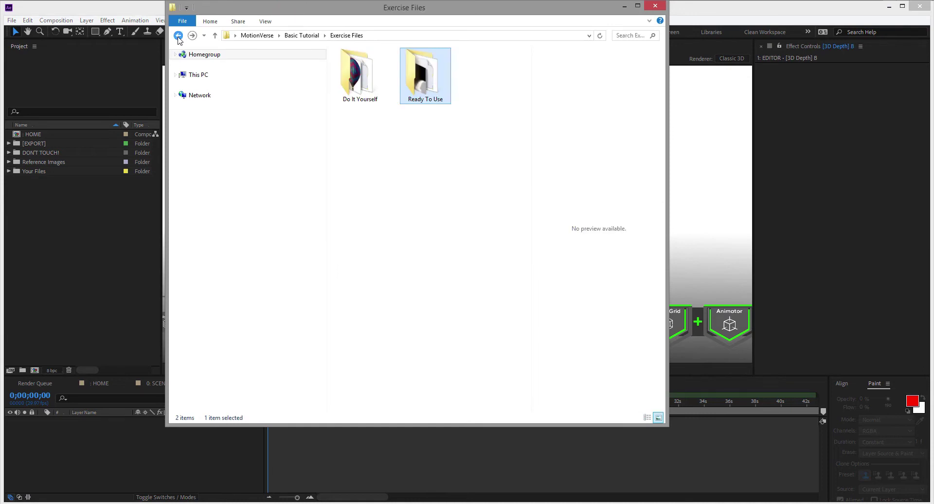
click(179, 36)
click(425, 158)
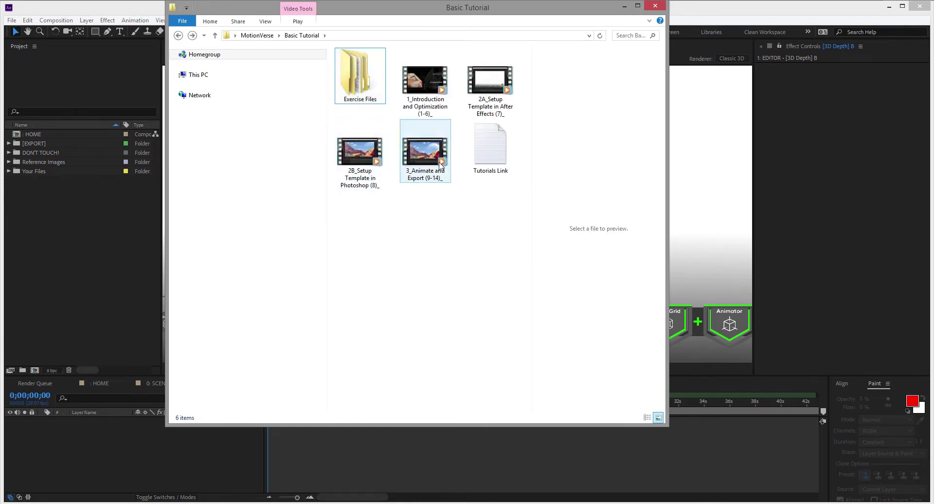
click(472, 216)
click(176, 467)
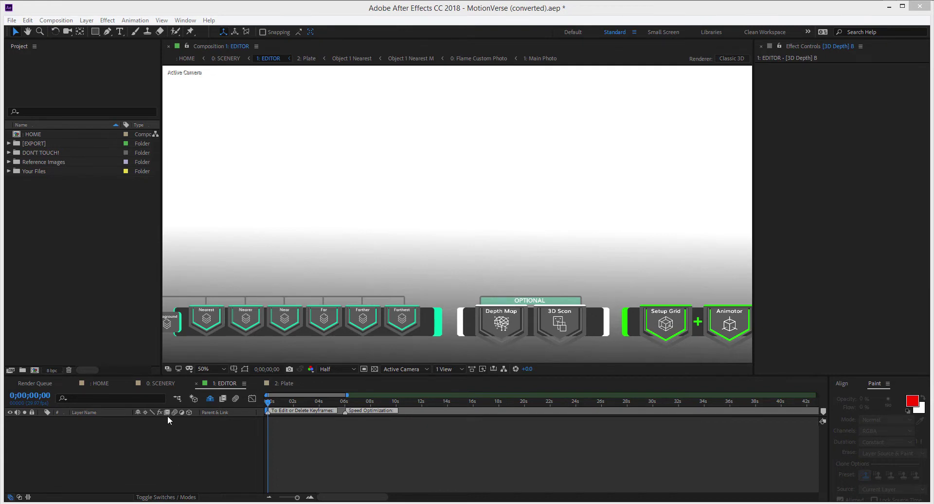
Return to the 0: SCENERY composition and open the Vista scene.
click(162, 383)
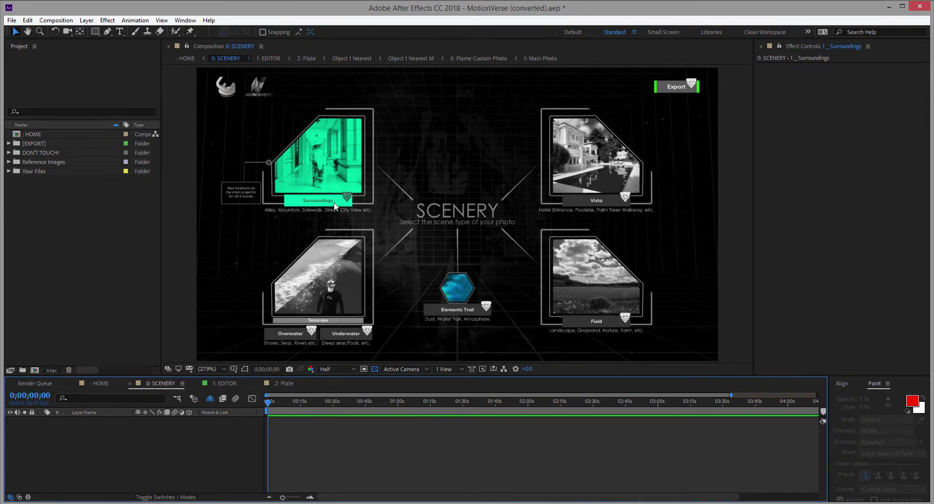
click(602, 200)
double_click(630, 201)
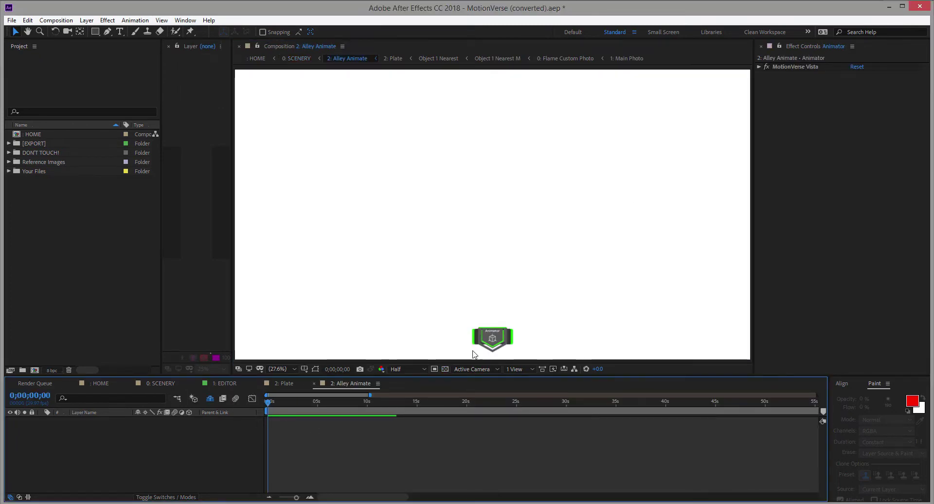
Expand the Animator's MotionVerse Vista effect and turn on Enable Scene.
click(679, 157)
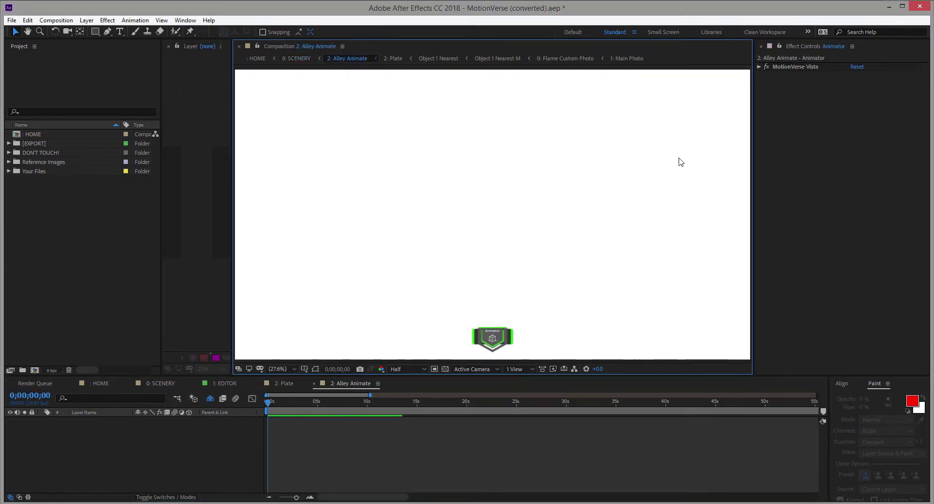
click(759, 66)
click(853, 74)
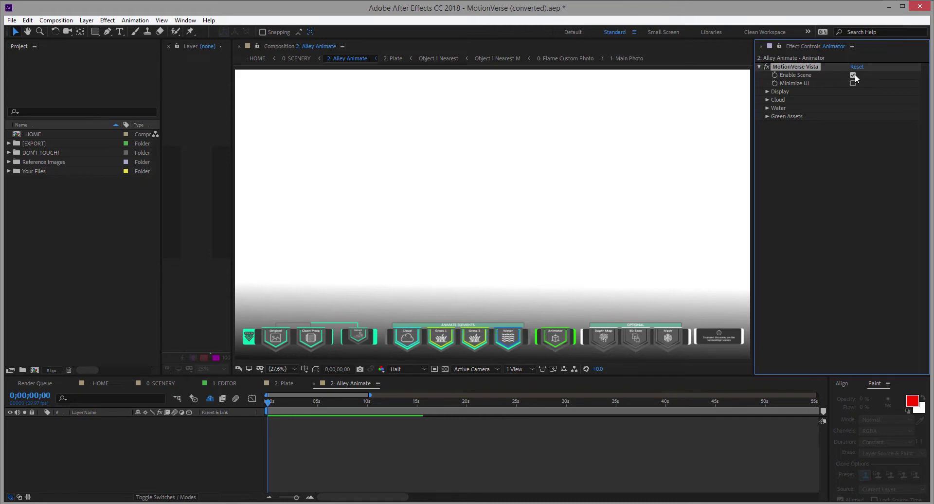
click(237, 448)
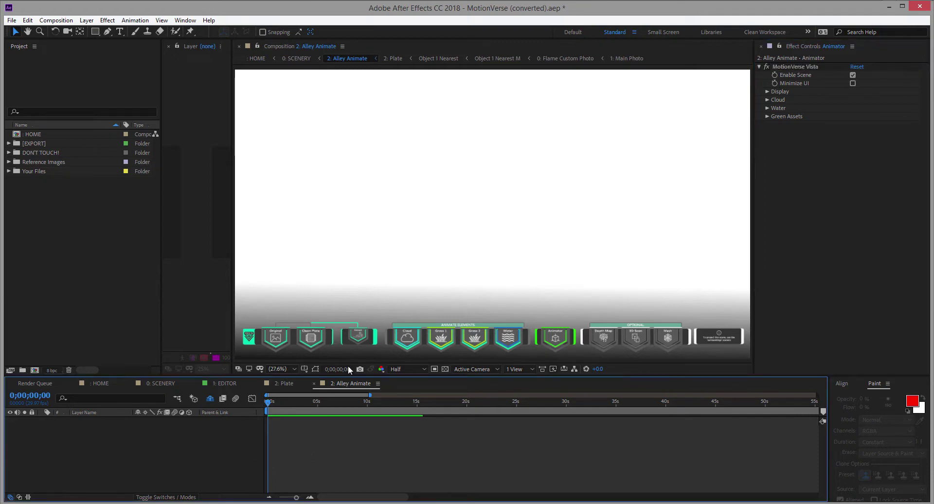
Open the 1: Alley Extract composition and expand the Extraction and Refine Details groups of its MotionVerse Extractor effect.
double_click(357, 340)
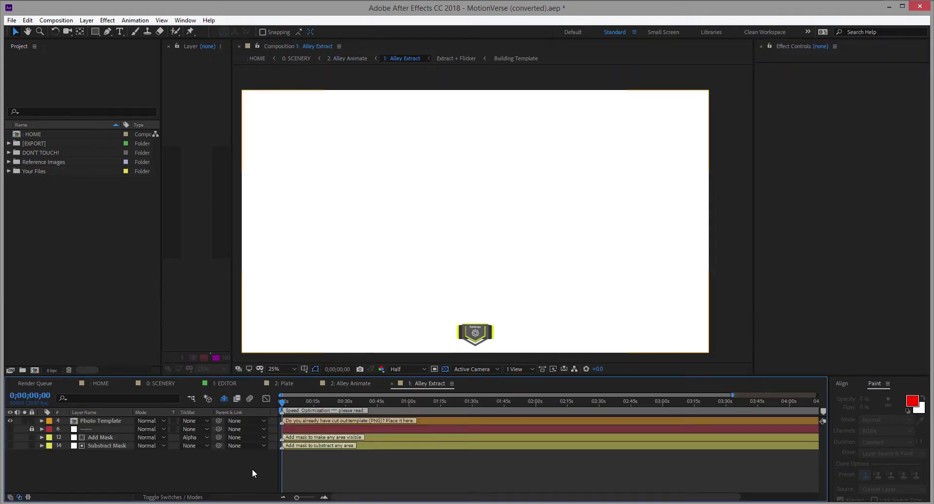
click(476, 343)
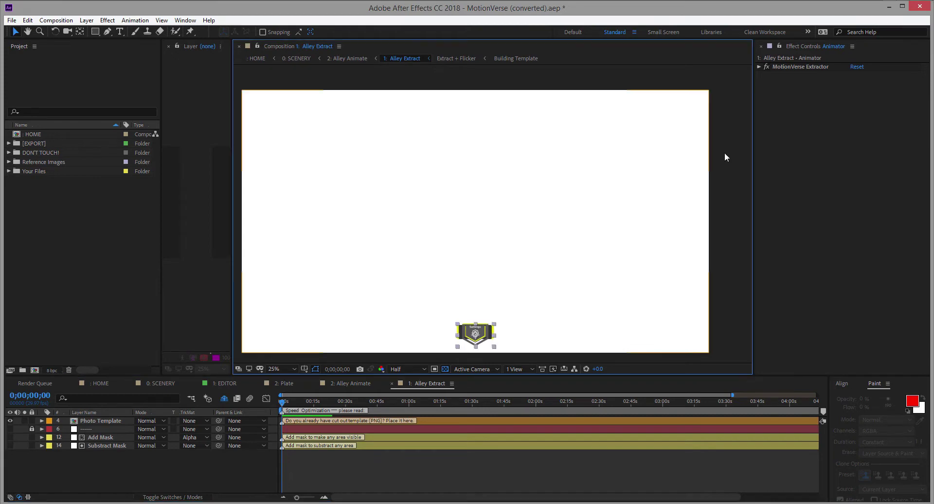
click(758, 67)
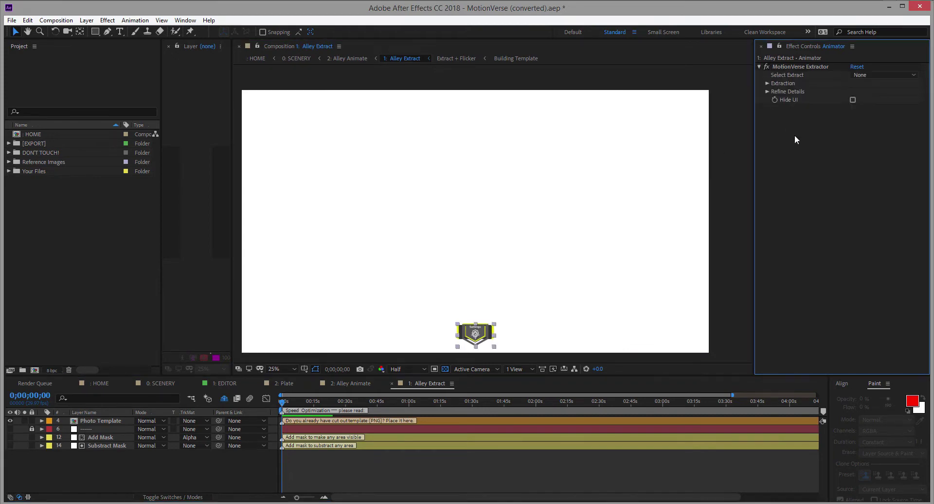
click(767, 91)
click(767, 83)
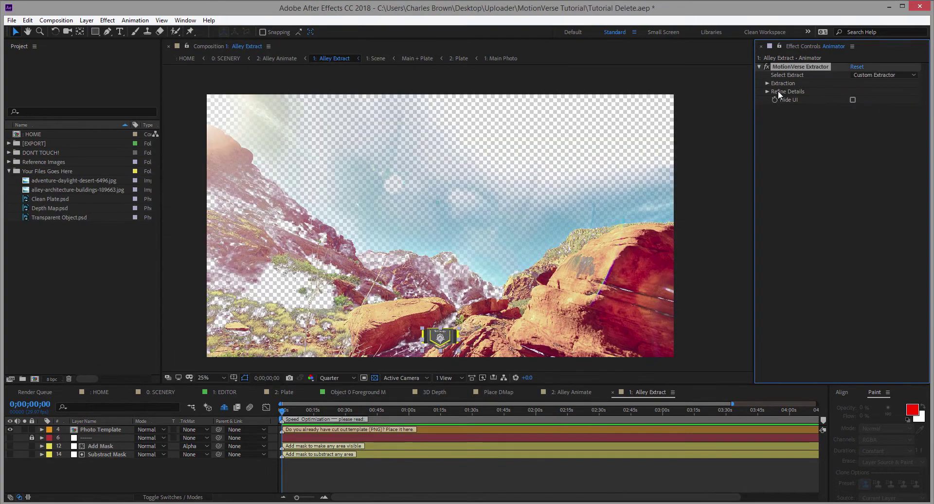
Set the Custom Extractor's Highlight Area to 120 and fine-tune the extraction of the rocks from the sky.
click(784, 124)
click(870, 139)
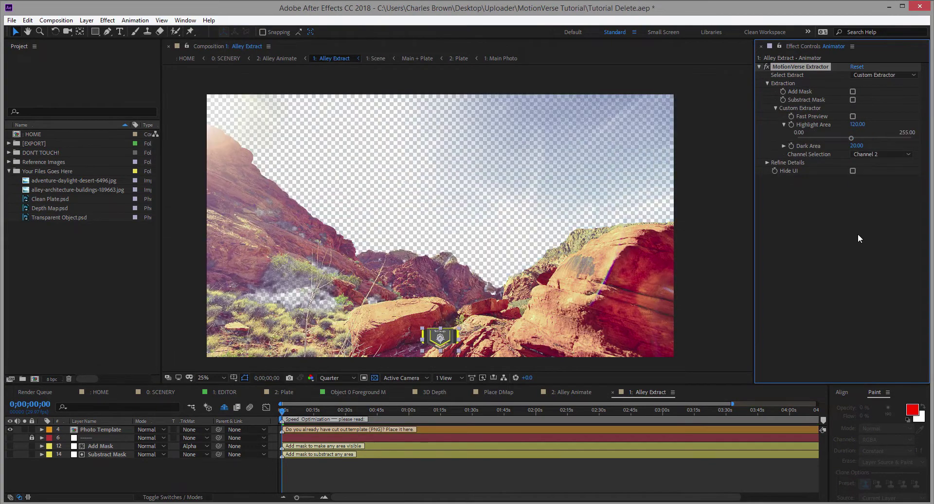
click(768, 84)
click(769, 84)
drag(821, 145, 853, 146)
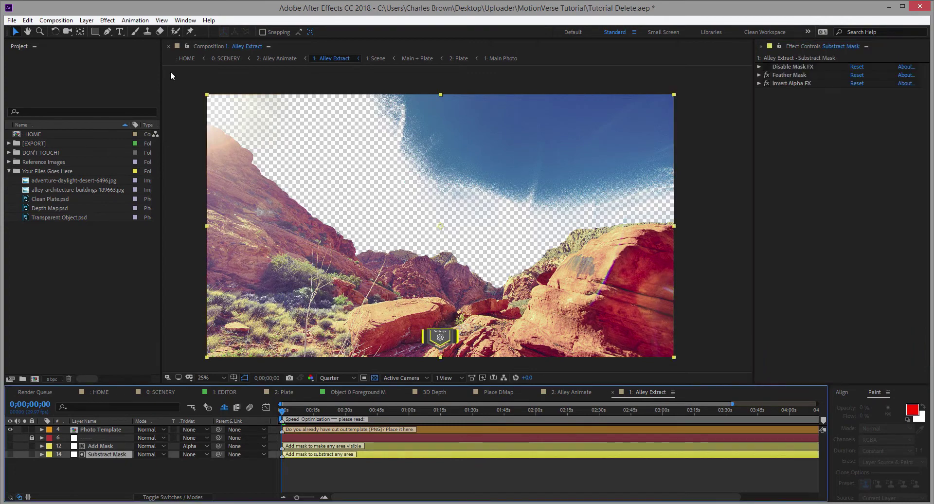
Draw a closed Pen mask on the Substract Mask layer, following the rock ridge and enclosing the whole sky.
click(204, 118)
click(240, 141)
click(273, 177)
click(355, 236)
click(451, 247)
click(543, 242)
click(596, 224)
click(663, 219)
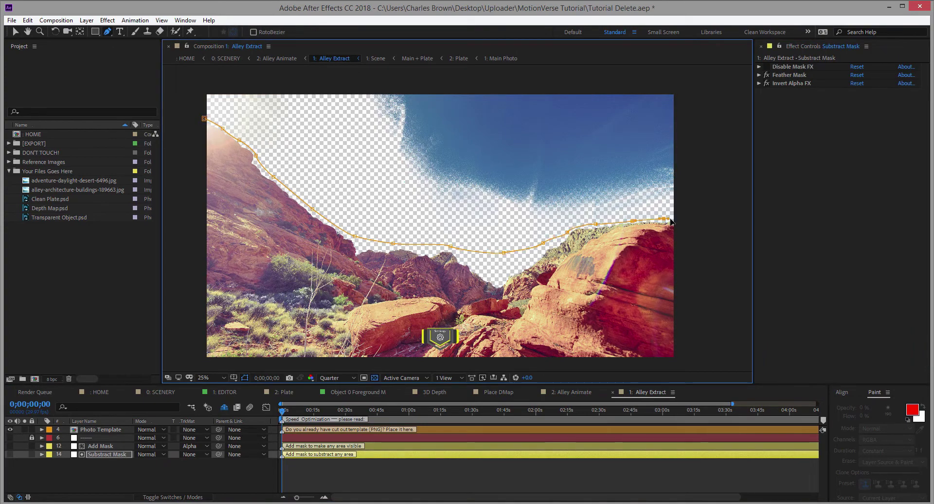
click(696, 77)
click(194, 77)
click(204, 118)
Select the extractor's settings control and turn on Substract Mask.
key(v)
click(440, 337)
click(852, 99)
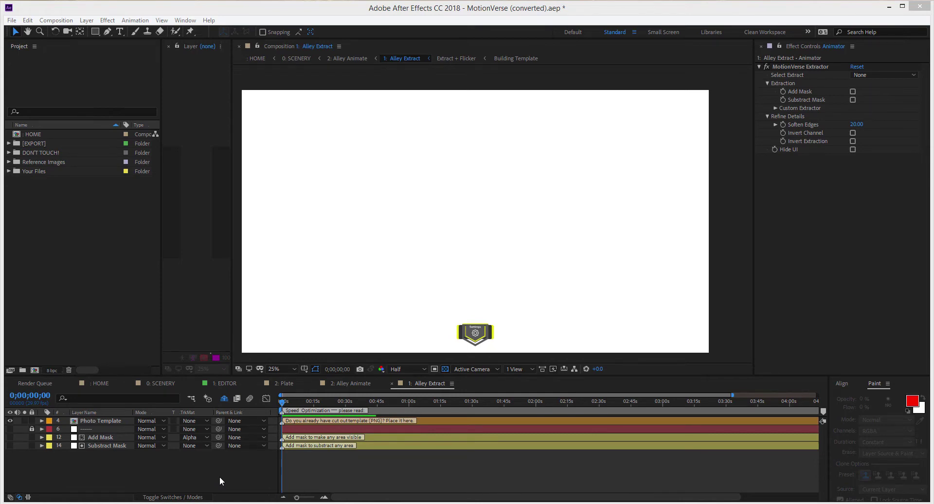
Open the Cloud composition from 2: Alley Animate and turn on Enable Scene in its MotionVerse Cloud effect.
click(359, 385)
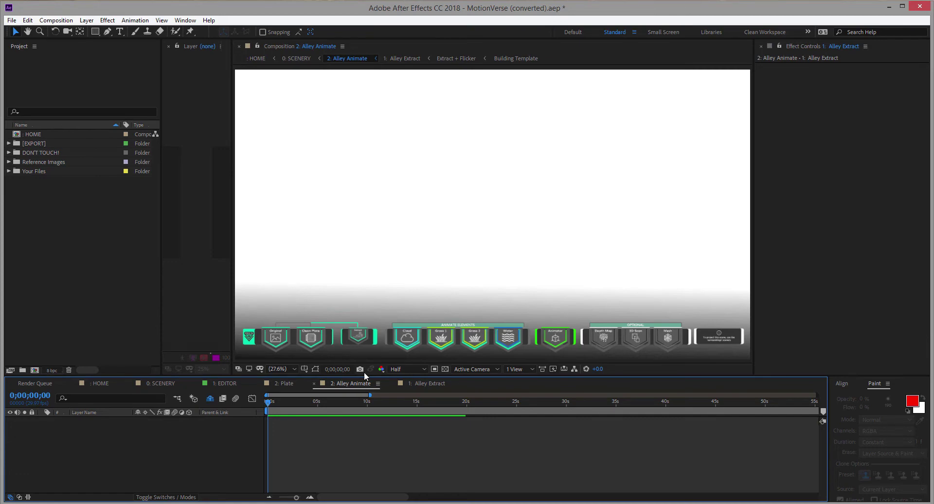
double_click(408, 339)
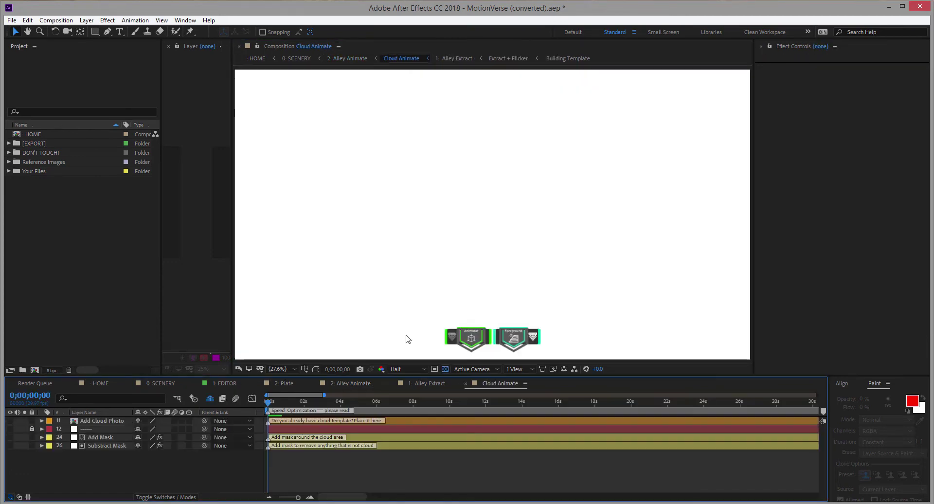
click(470, 339)
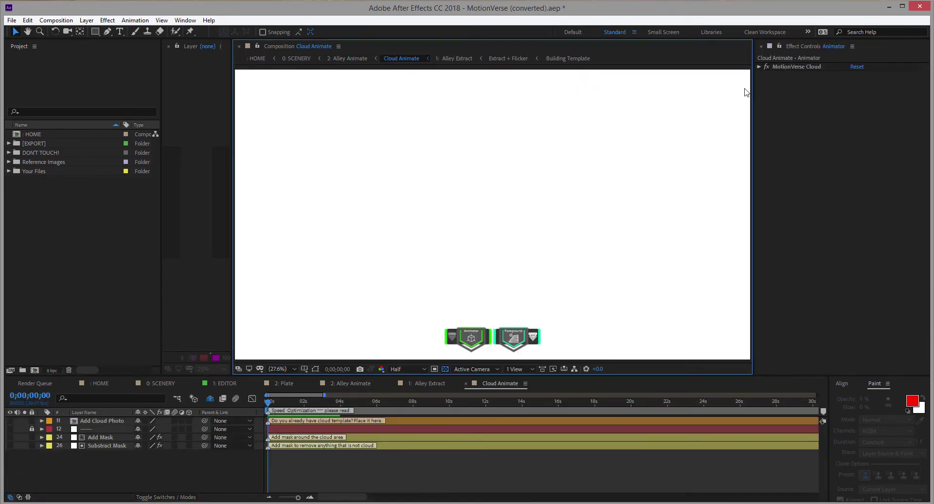
click(759, 67)
click(852, 75)
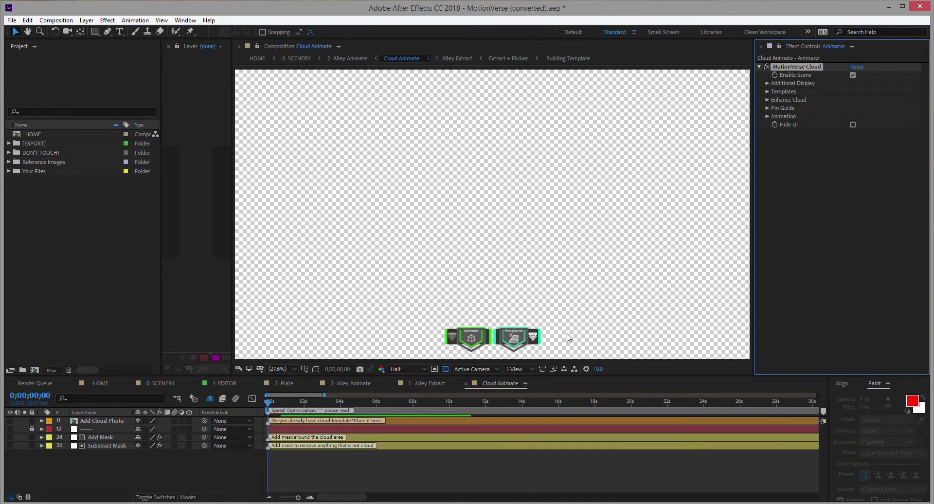
click(432, 387)
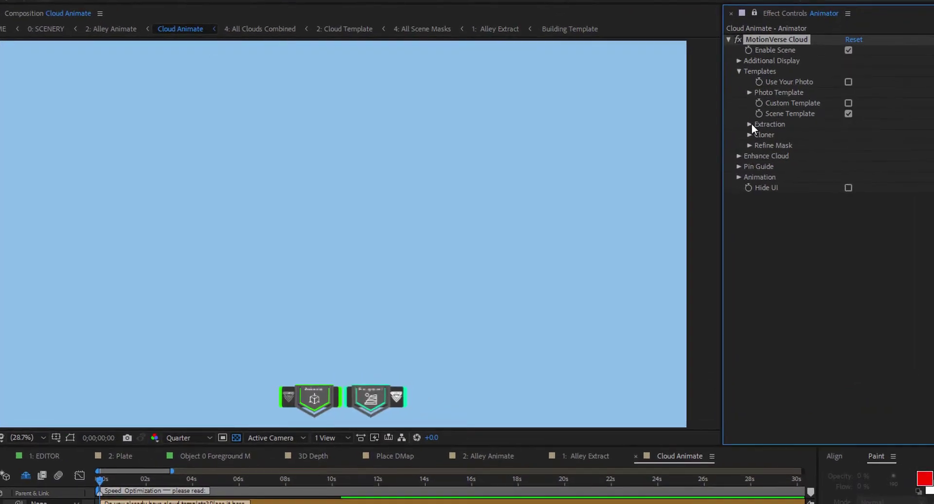
Turn on the Vista Mask for the cloud scene and activate the Cloner with Clone Position 0.0, 129.0.
click(759, 145)
click(848, 155)
click(748, 219)
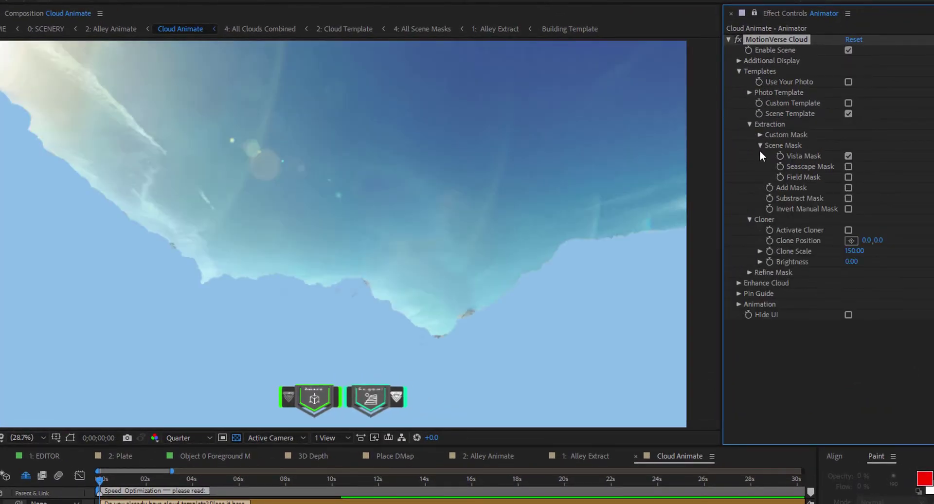
click(848, 229)
drag(876, 240, 909, 240)
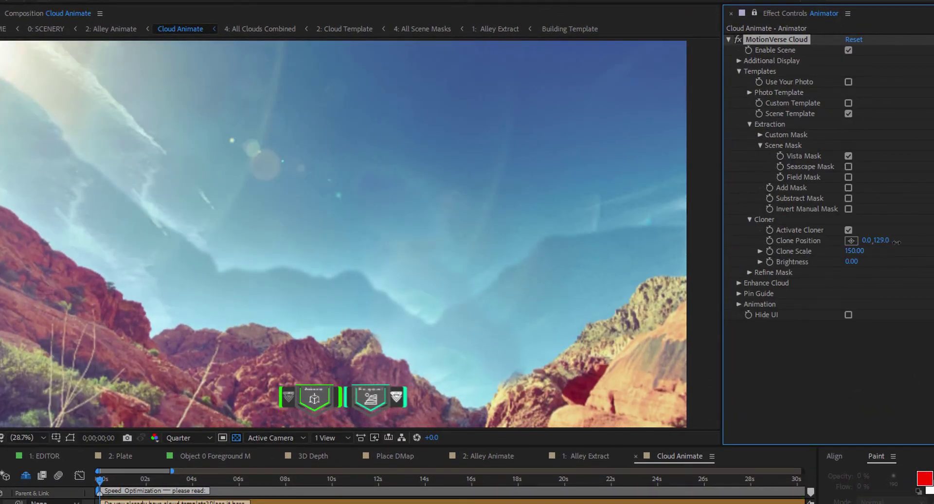
Set the cloner's Brightness to -24.46 and refine the cloud mask with Feather Edges 145.92 and a small amount of Soften Edges.
click(759, 262)
drag(851, 278, 837, 279)
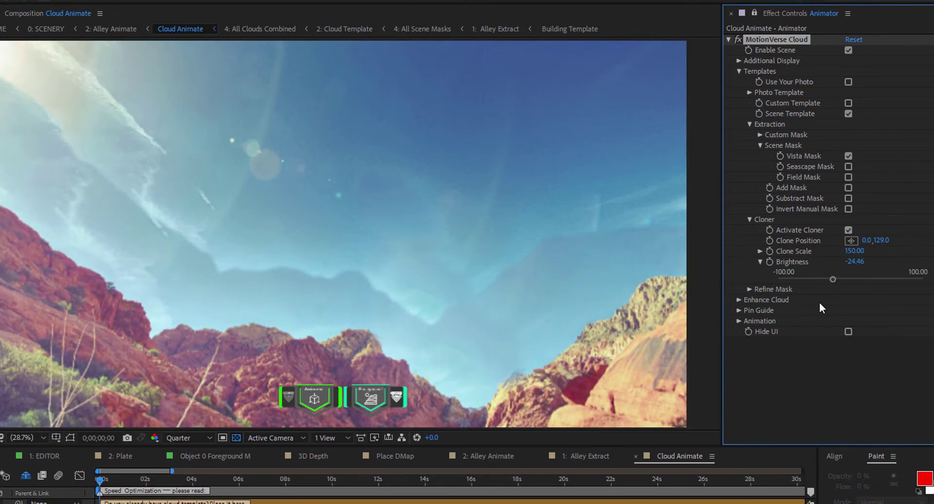
click(749, 288)
click(760, 331)
click(760, 321)
drag(792, 365, 865, 365)
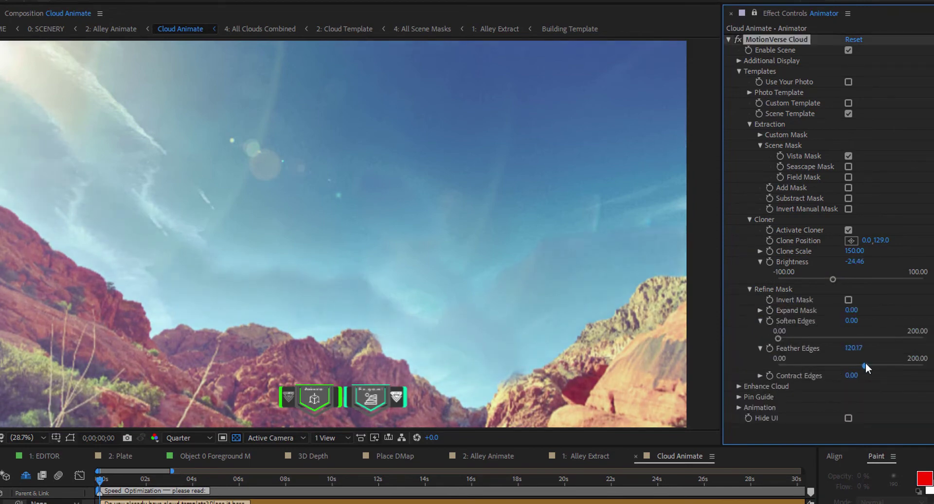
drag(777, 338, 793, 336)
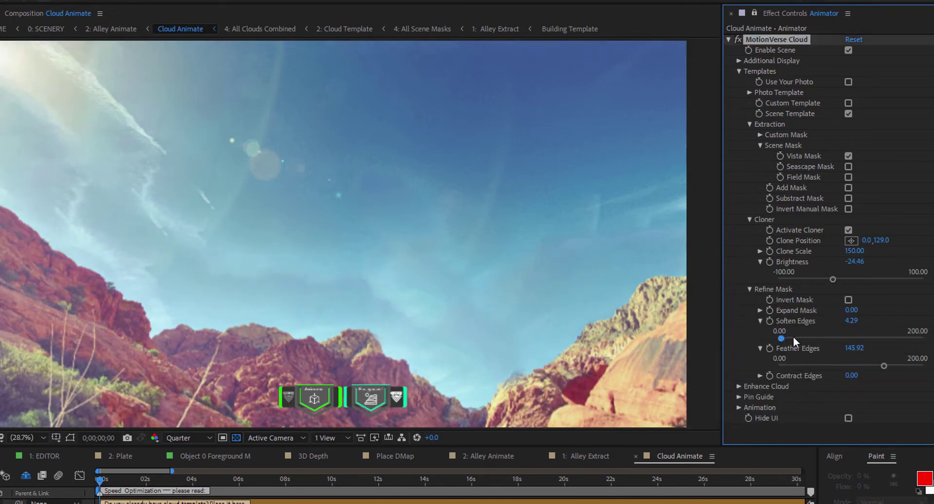
Collapse the Refine Mask, Scene Mask, Cloner, Extraction and Templates groups of the MotionVerse Cloud effect.
click(759, 320)
click(749, 289)
click(759, 262)
click(759, 145)
click(846, 198)
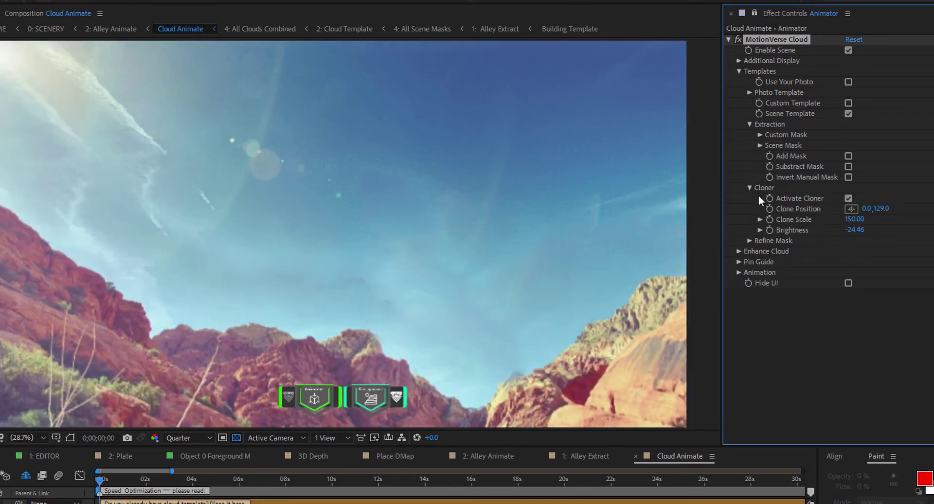
click(749, 188)
click(749, 124)
click(738, 71)
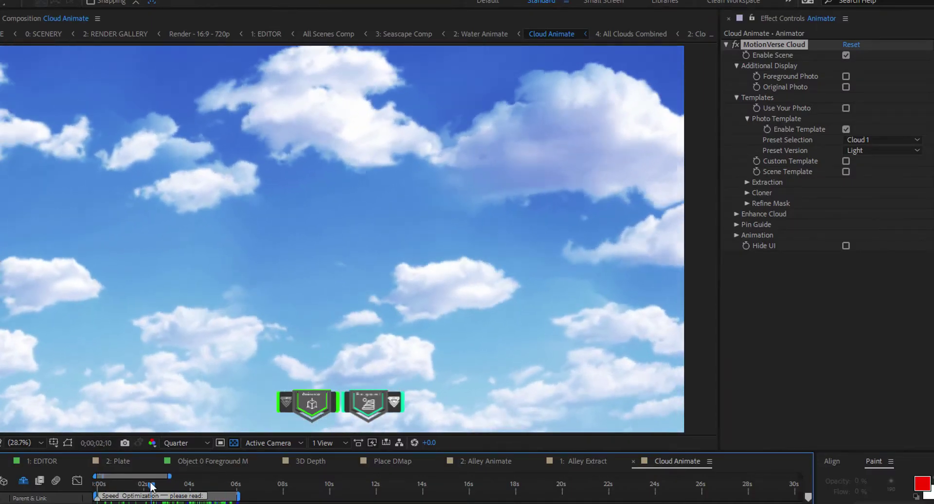
Preview the Cloud 4 and Cloud 5 photo template presets and switch back to Cloud 1.
click(880, 140)
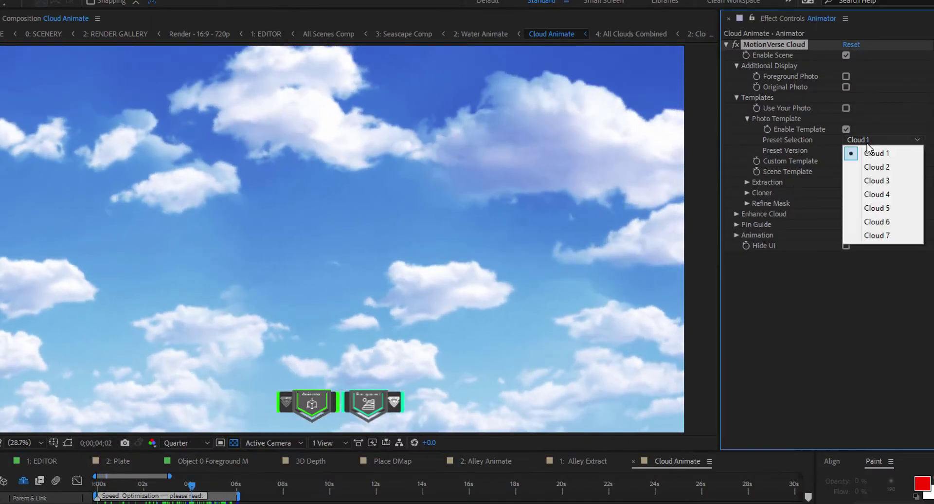
click(863, 204)
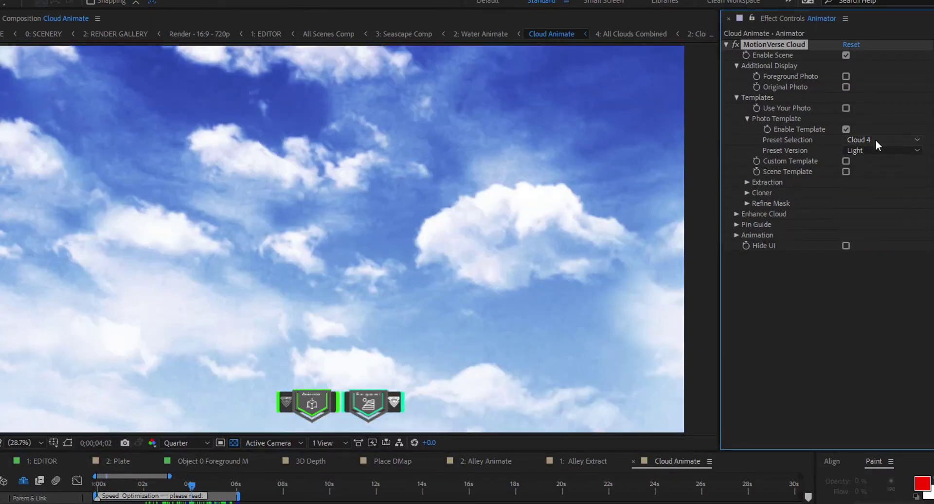
click(874, 140)
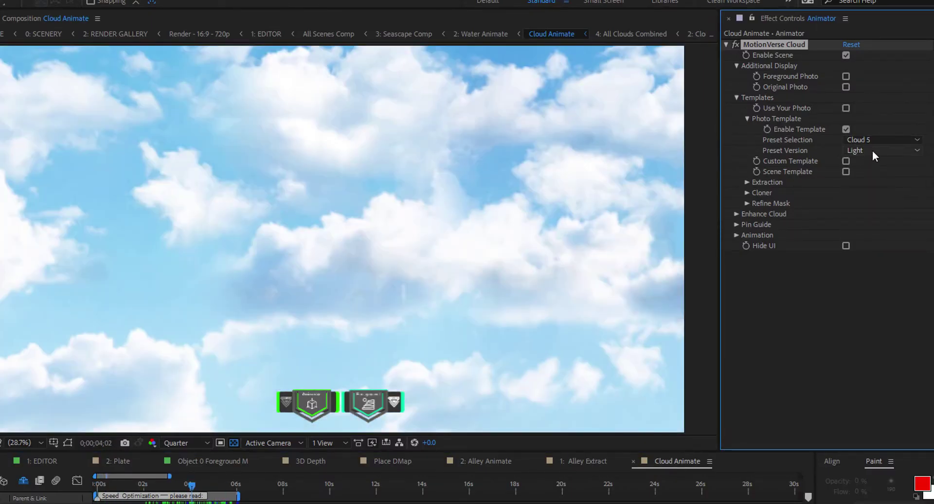
click(875, 208)
click(873, 139)
click(868, 153)
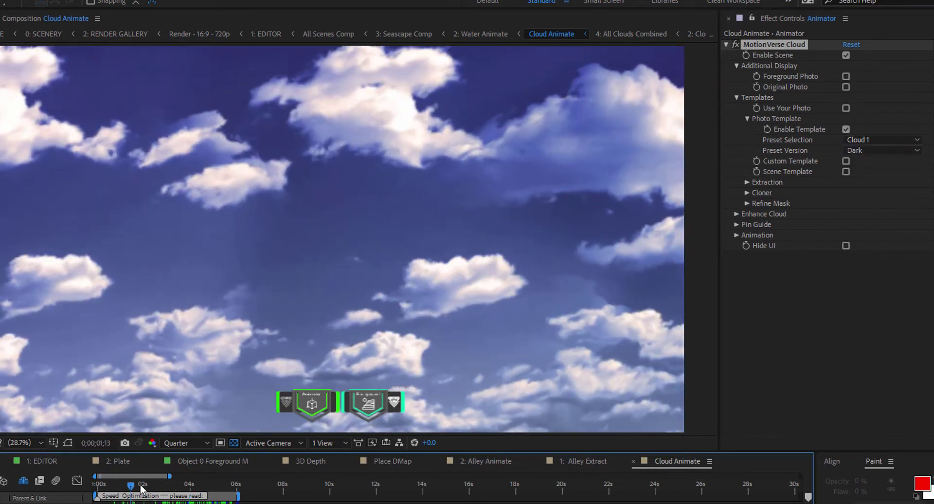
Turn on the Foreground Photo display, try the Cloud 7 and Cloud 4 presets, and settle on Cloud 2.
click(846, 76)
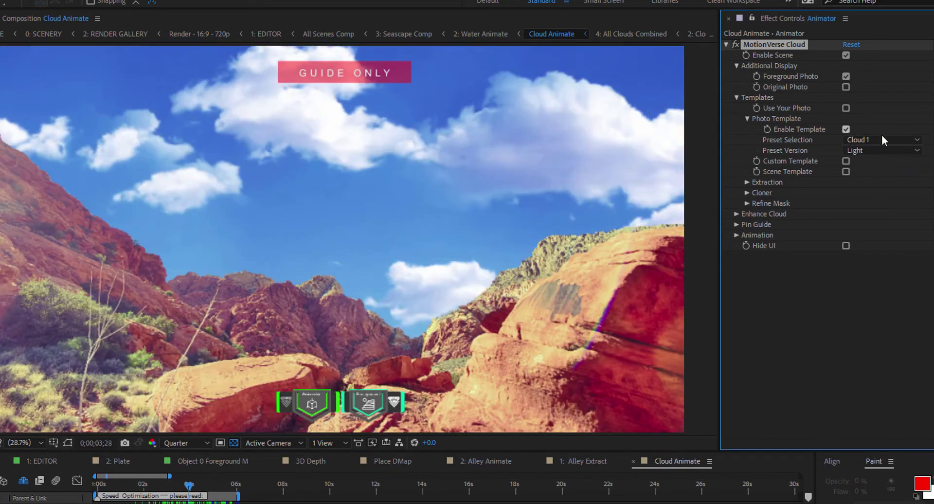
click(881, 139)
click(880, 237)
click(885, 140)
click(879, 195)
click(879, 139)
click(875, 167)
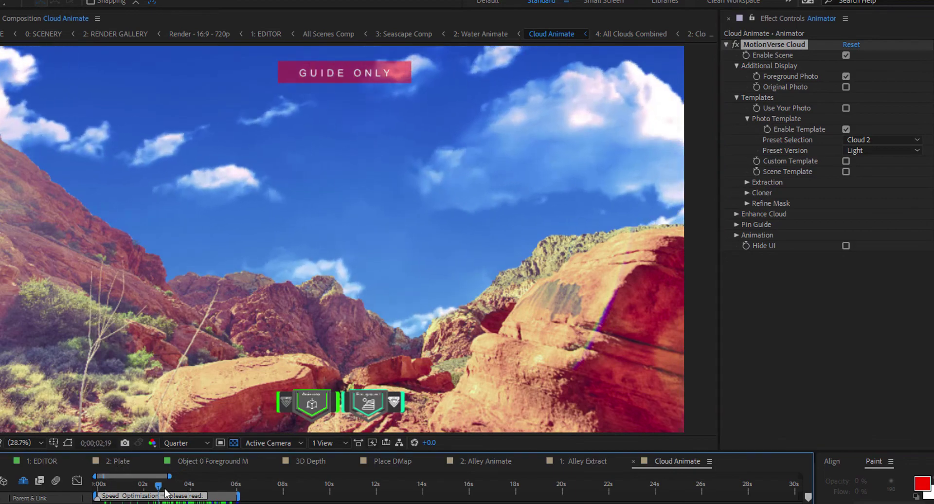
Collapse the template settings and increase Cloud Contrast and Cloud Highlight in the Enhance Cloud group.
click(747, 118)
click(736, 98)
click(737, 109)
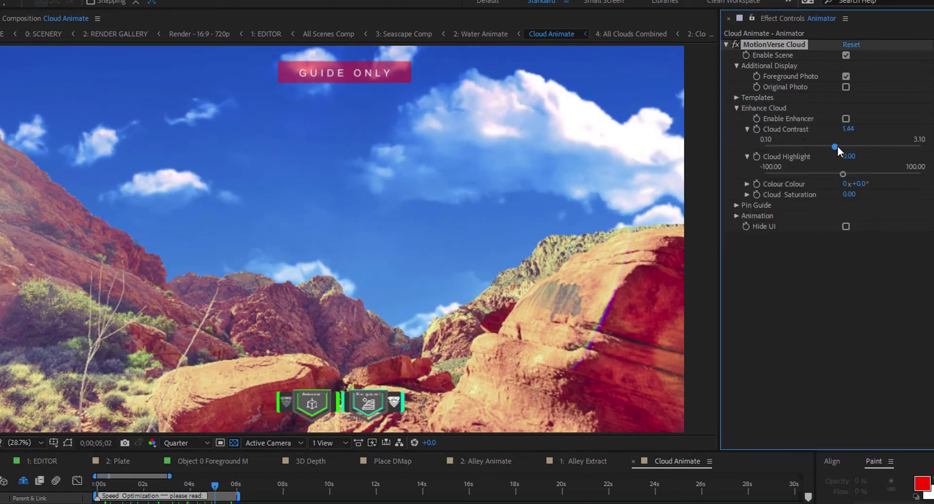
drag(840, 145, 874, 146)
mouse_move(842, 174)
mouse_down()
mouse_move(830, 172)
mouse_move(854, 171)
mouse_up()
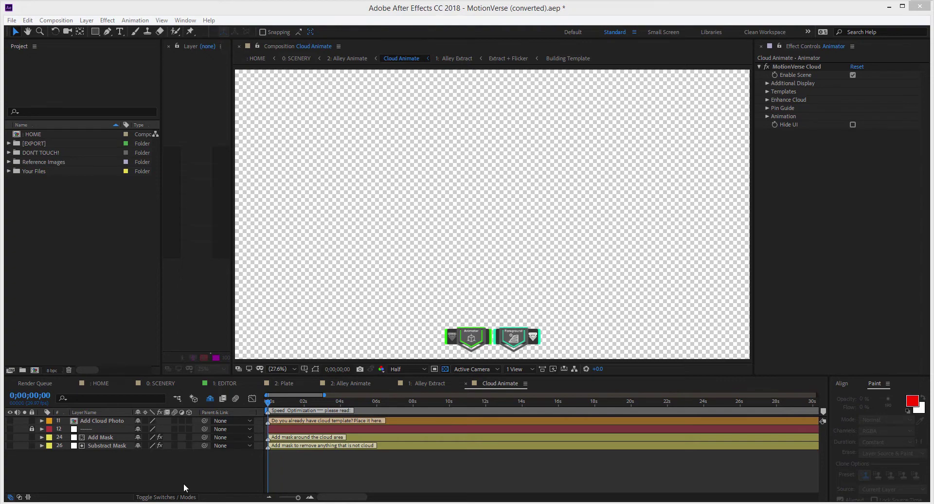
Switch to File Explorer and open the Scene Setup (PSD) folder inside the MotionVerse folder.
click(158, 503)
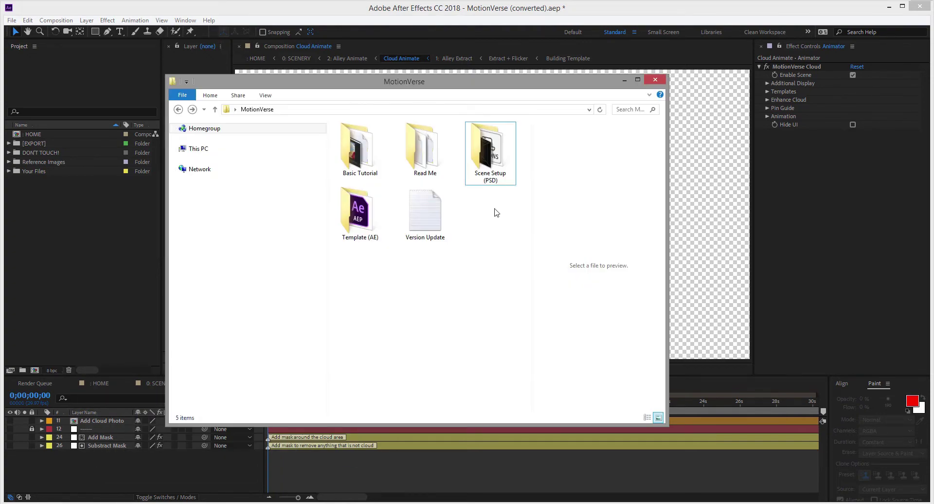
double_click(494, 189)
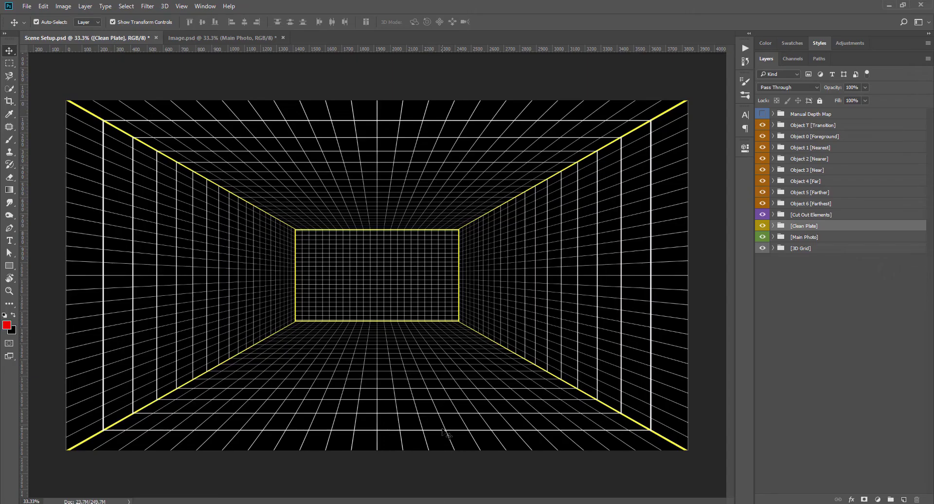
In Photoshop's Scene Setup.psd, review the Main Photo, Clean Plate, Object 0 to Object 6 and Cut Out Elements layer groups.
click(817, 284)
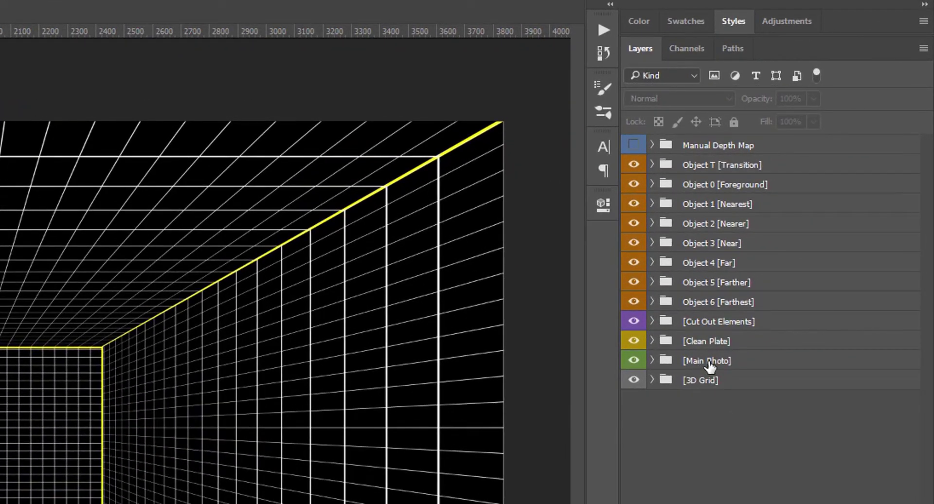
click(709, 365)
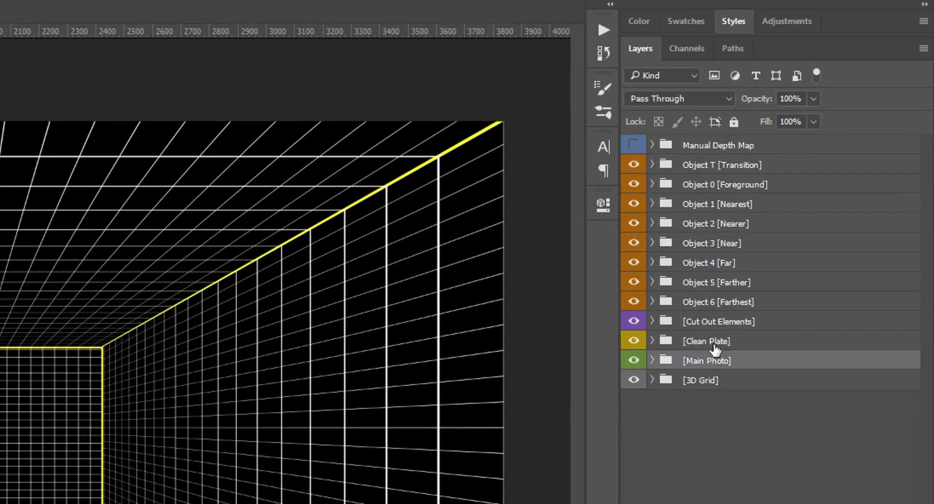
click(713, 343)
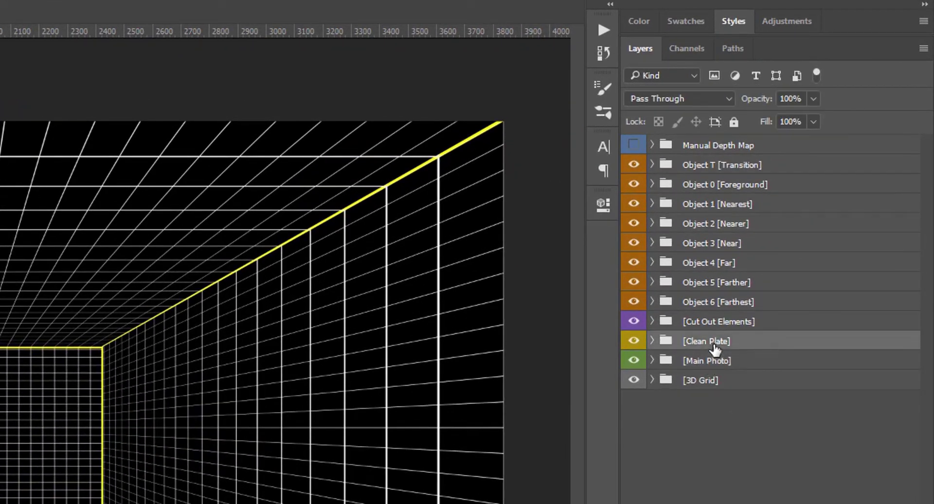
click(708, 191)
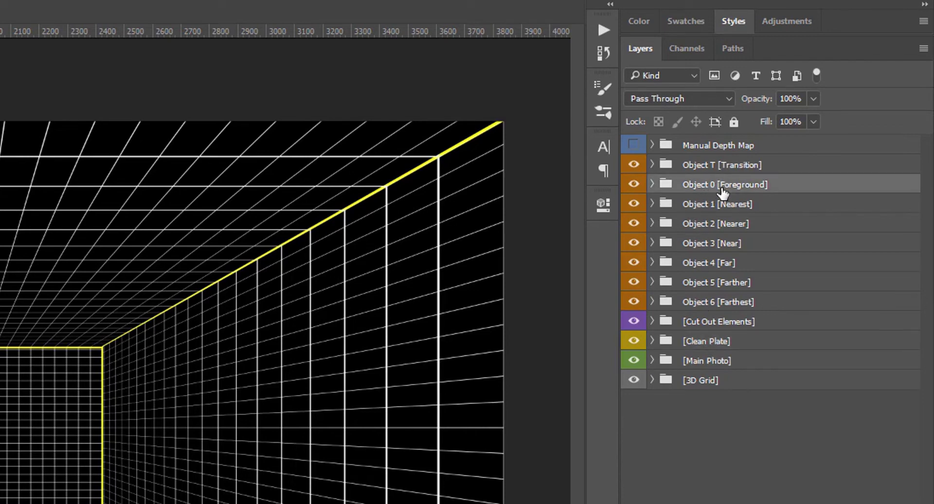
shift+click(724, 285)
shift+click(724, 306)
click(723, 323)
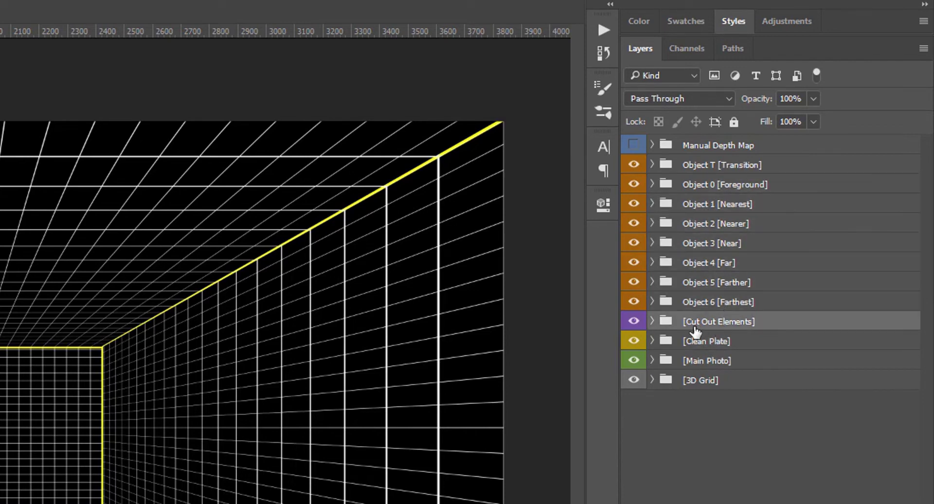
Expand the Cut Out Elements group and go through its subgroups from Cloud Template up to Flame Custom Object.
click(652, 322)
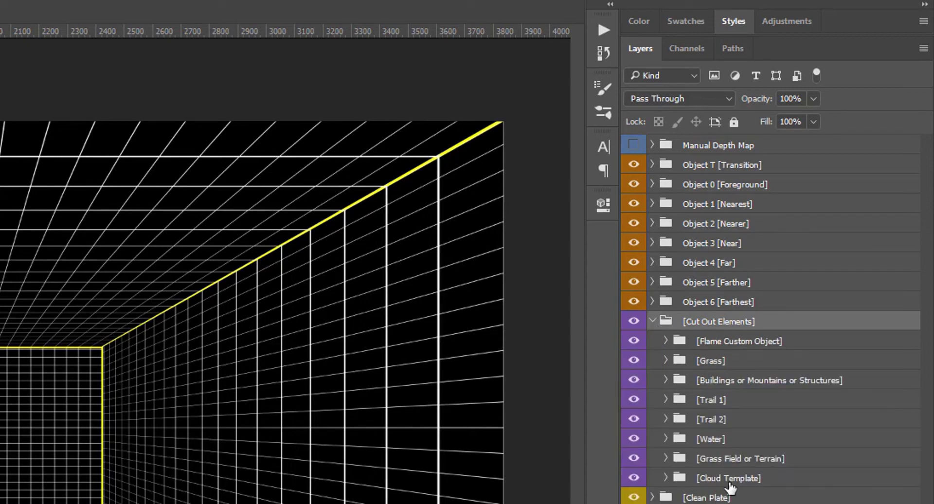
click(729, 481)
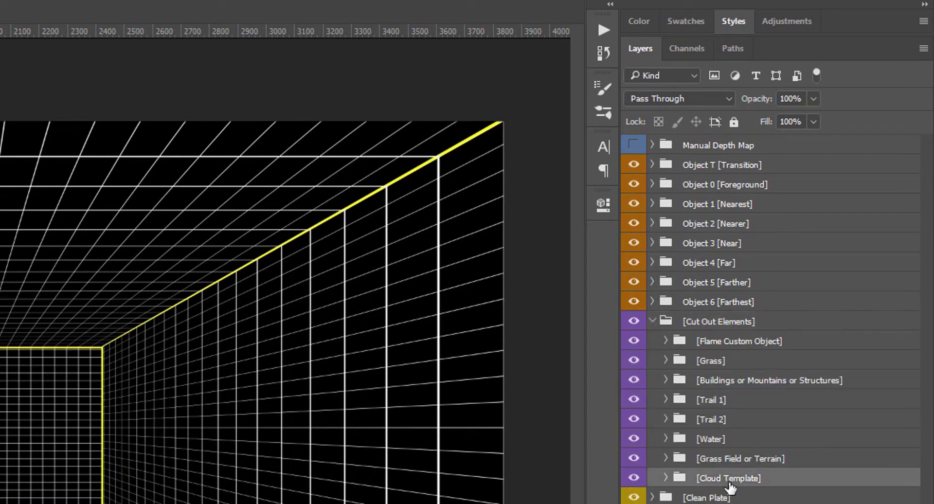
click(734, 465)
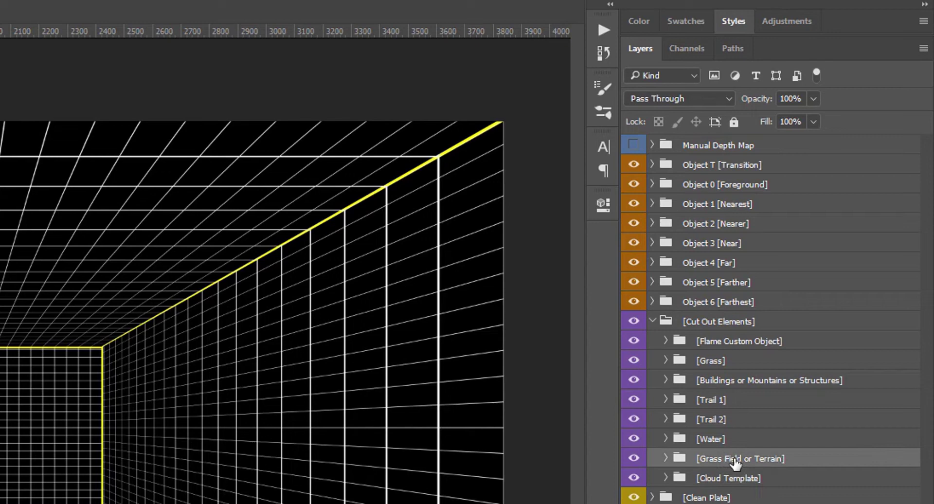
click(719, 444)
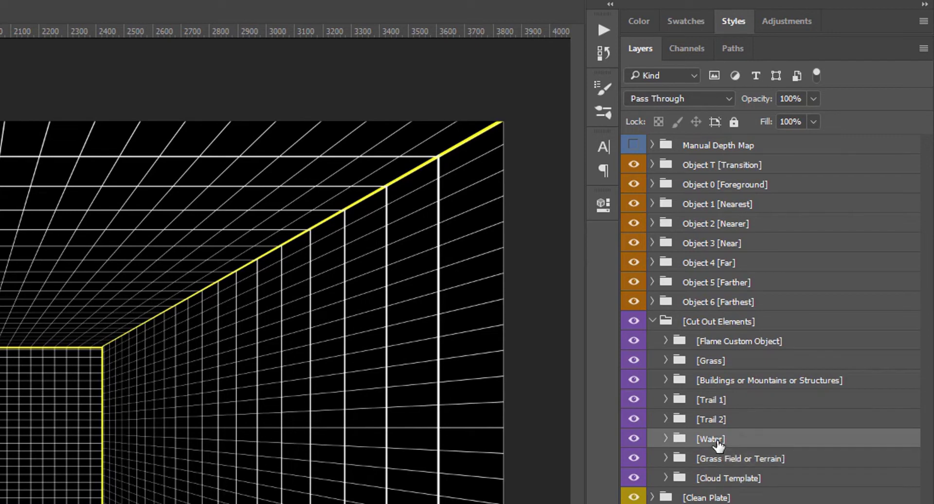
click(721, 387)
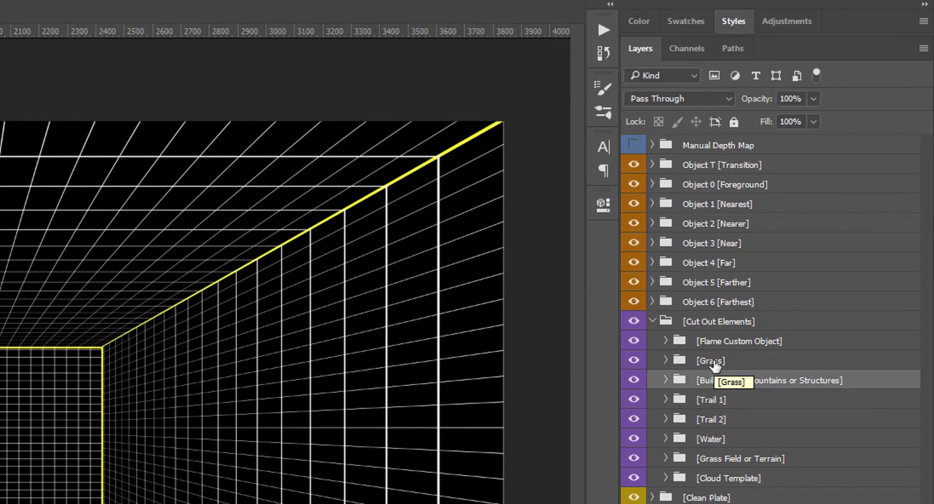
click(719, 363)
click(723, 343)
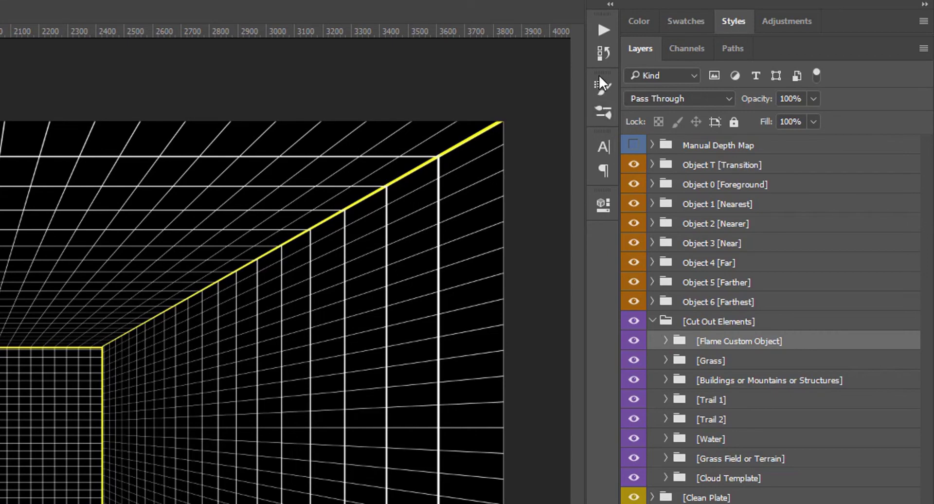
Show the MotionVerse Setup actions and switch to the Image.psd document.
click(597, 37)
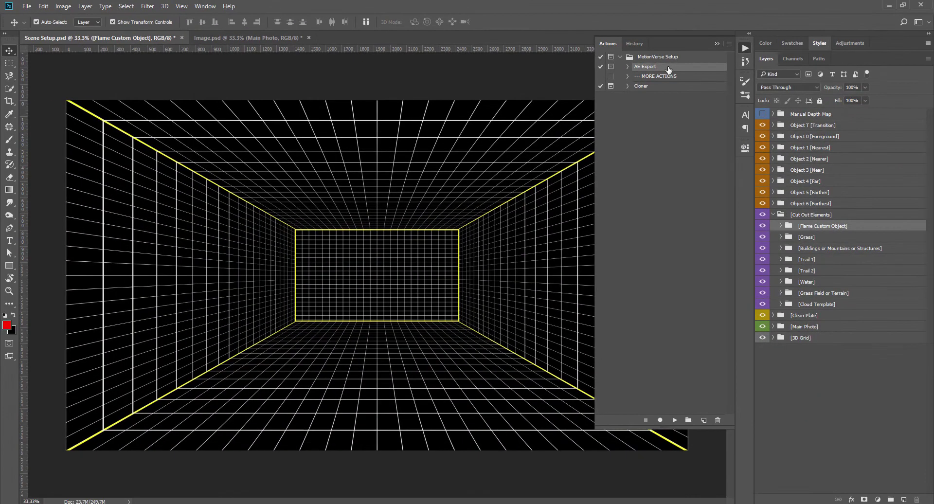
click(237, 39)
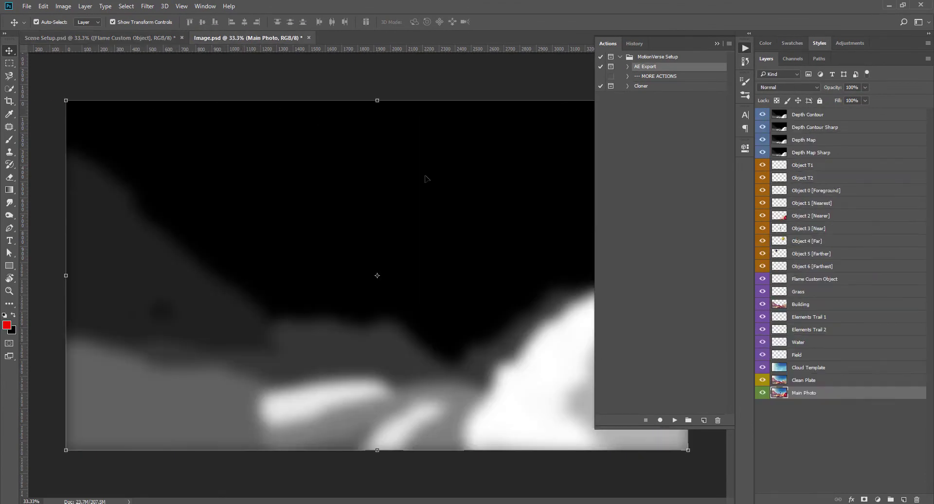
Isolate the Main Photo, Clean Plate and Cloud Template layers one at a time, and make all the other layers visible again.
alt+click(762, 393)
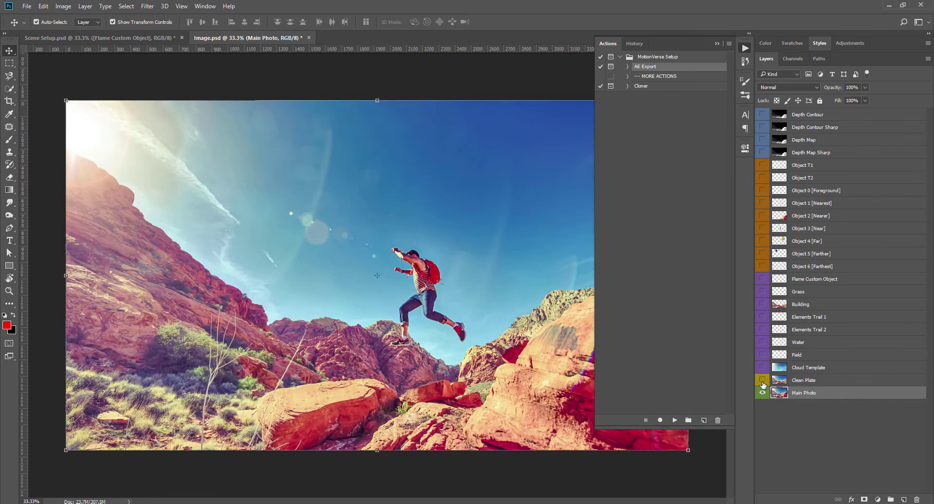
alt+click(762, 380)
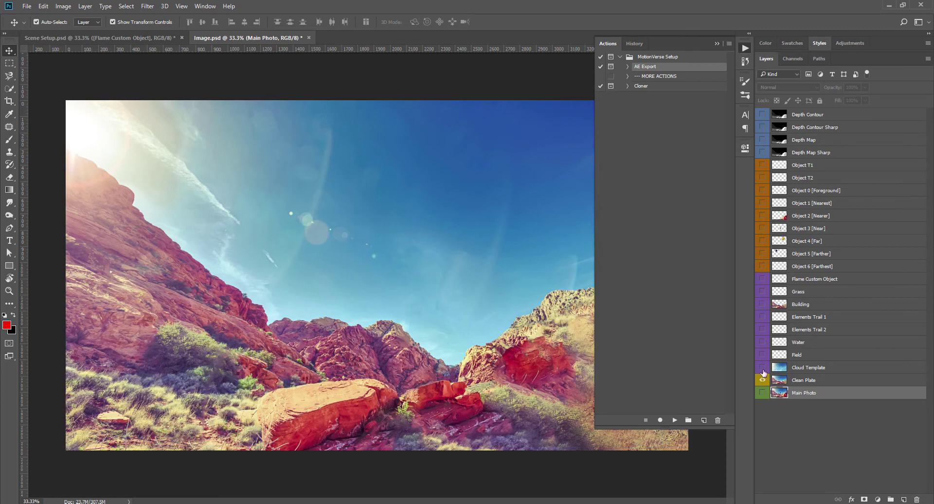
alt+click(762, 368)
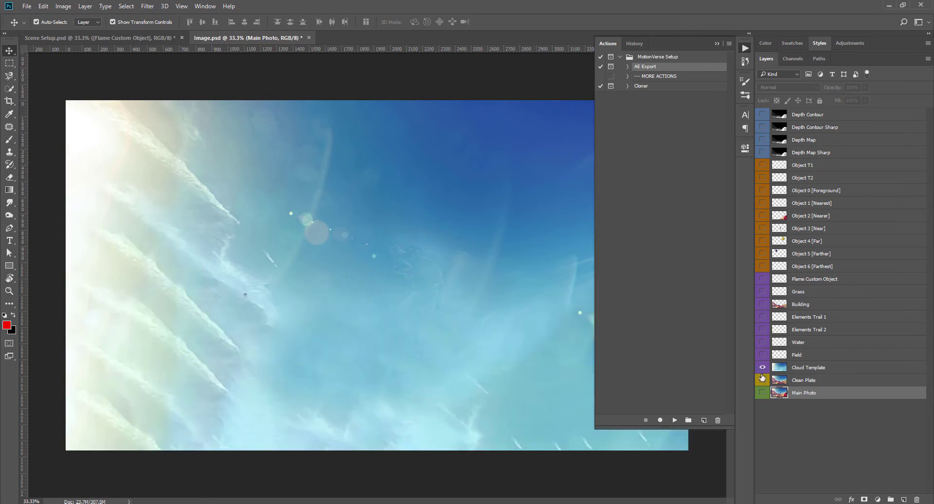
drag(762, 379, 762, 115)
click(762, 152)
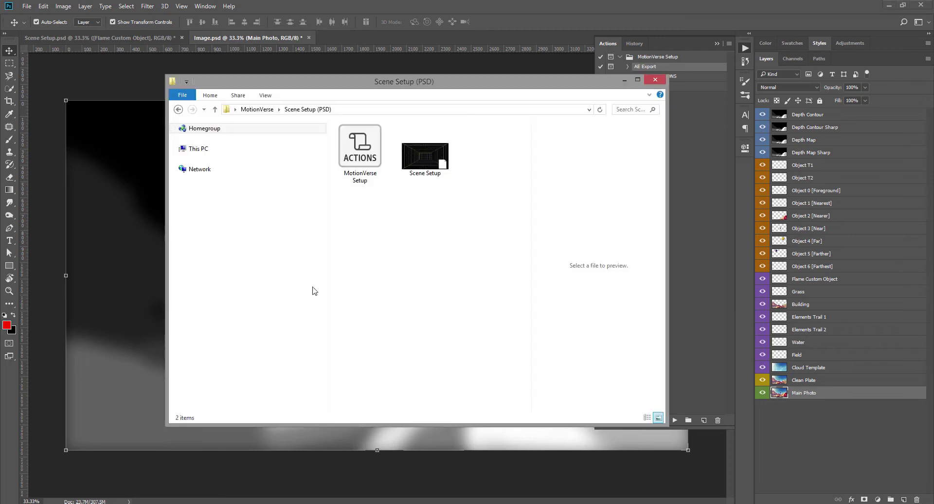
In File Explorer, return to the MotionVerse folder and open Exercise Files inside Basic Tutorial.
click(178, 110)
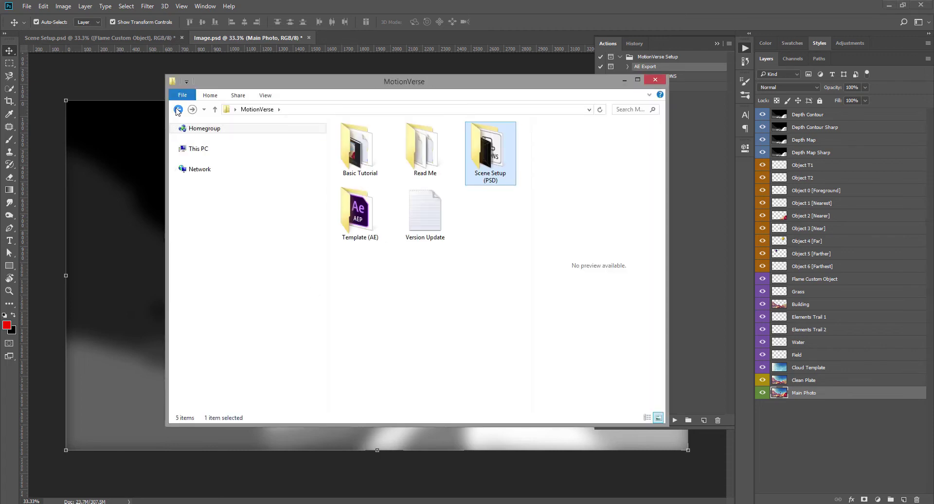
double_click(352, 164)
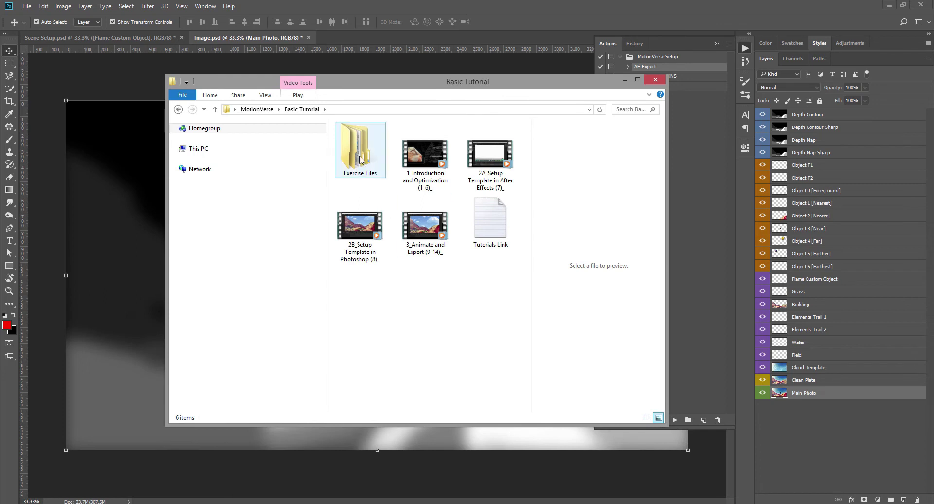
double_click(360, 160)
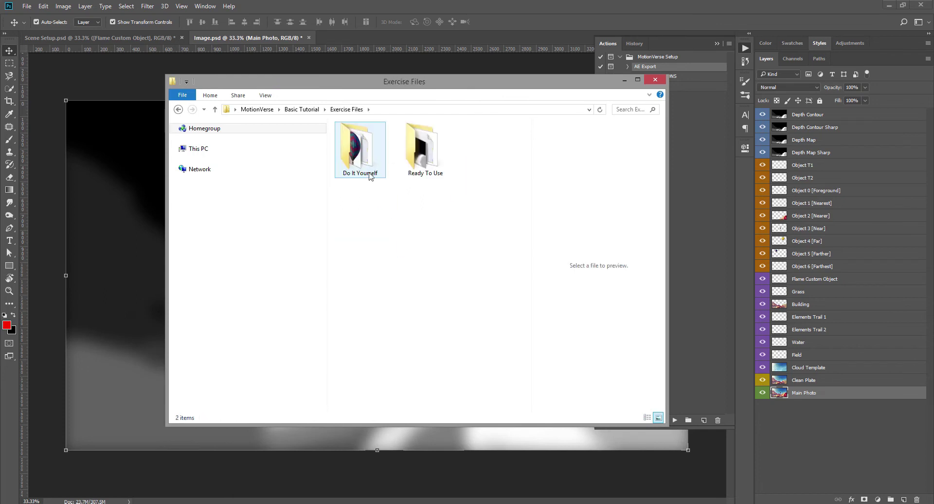
Copy the Image file from the Ready To Use exercise folder.
double_click(429, 157)
click(355, 154)
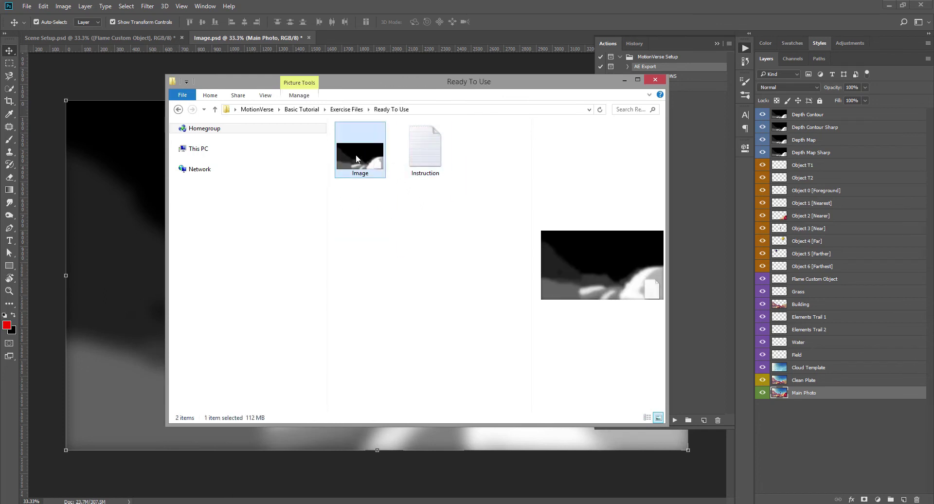
right_click(355, 154)
click(384, 383)
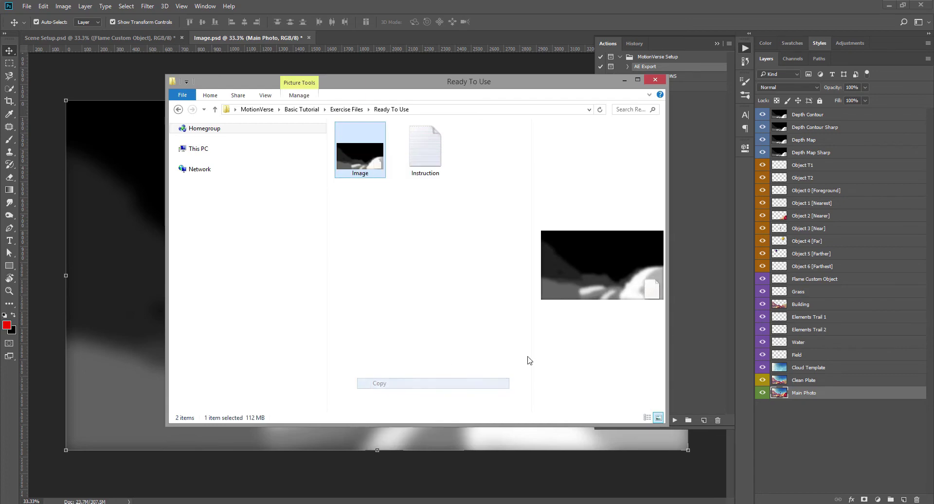
Paste the copied Image file into the Reference Images folder inside Template (AE) > (Footage), replacing the existing Image file.
click(179, 109)
click(179, 109)
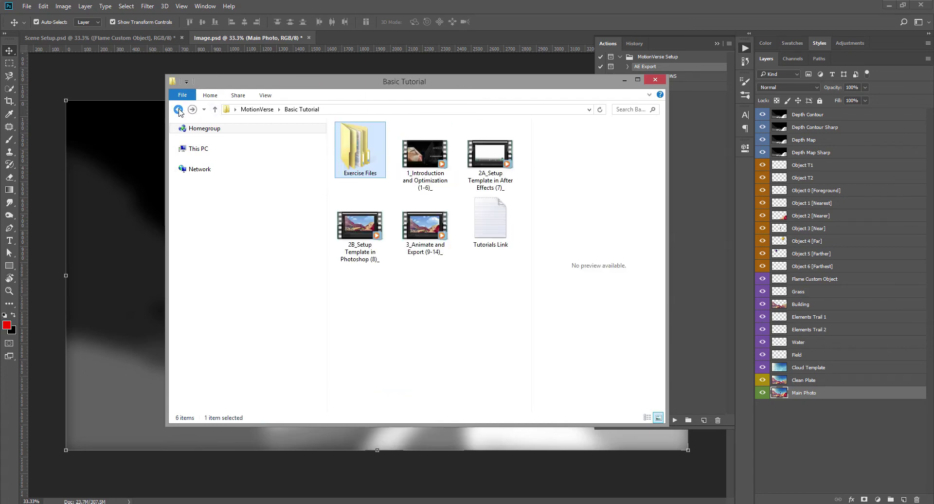
click(179, 109)
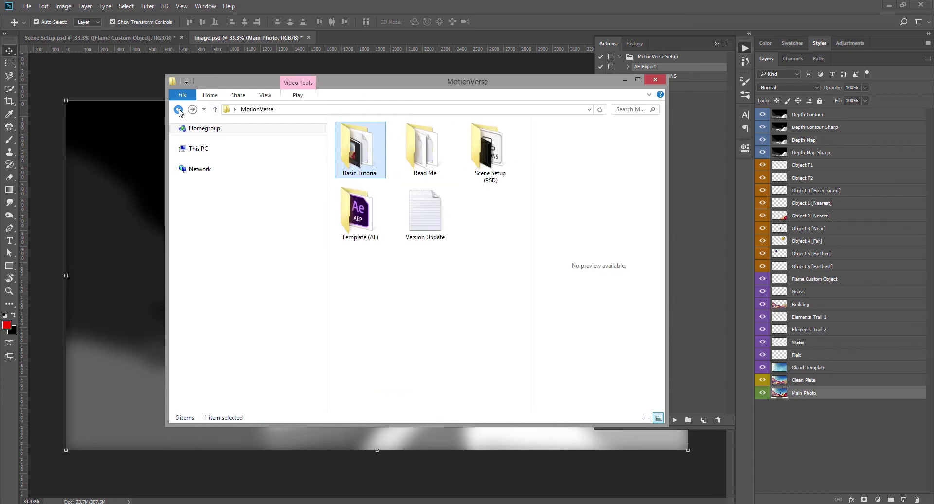
double_click(357, 223)
double_click(371, 162)
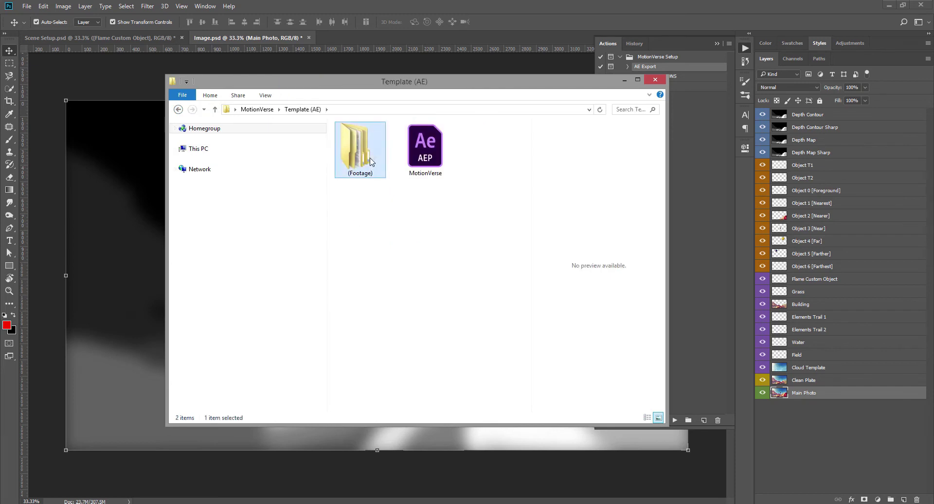
double_click(371, 153)
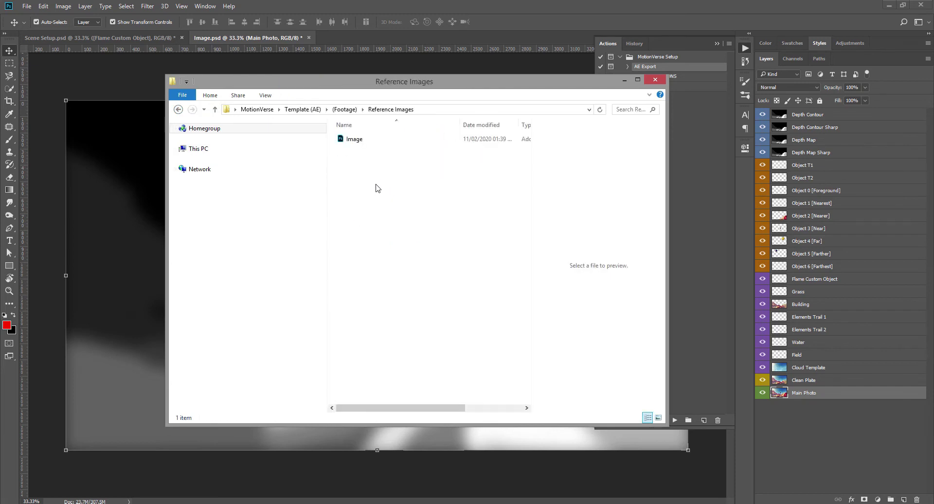
right_click(375, 180)
click(392, 241)
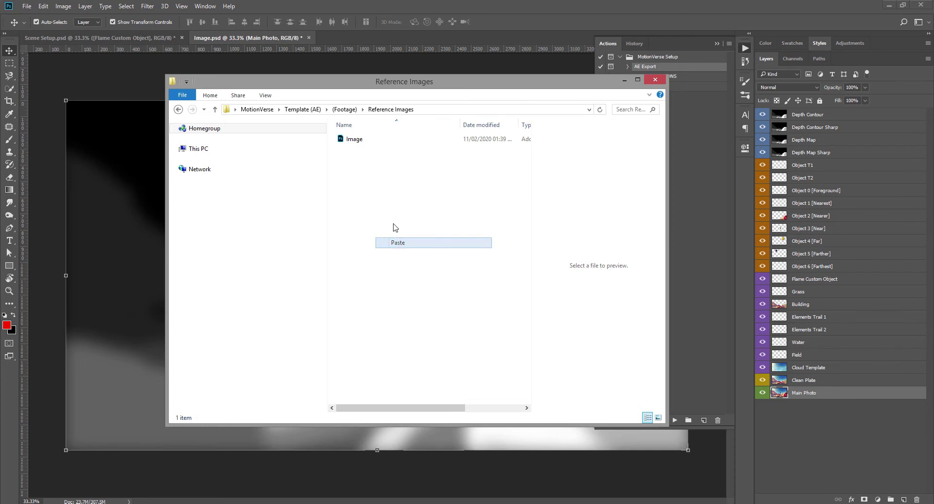
click(447, 181)
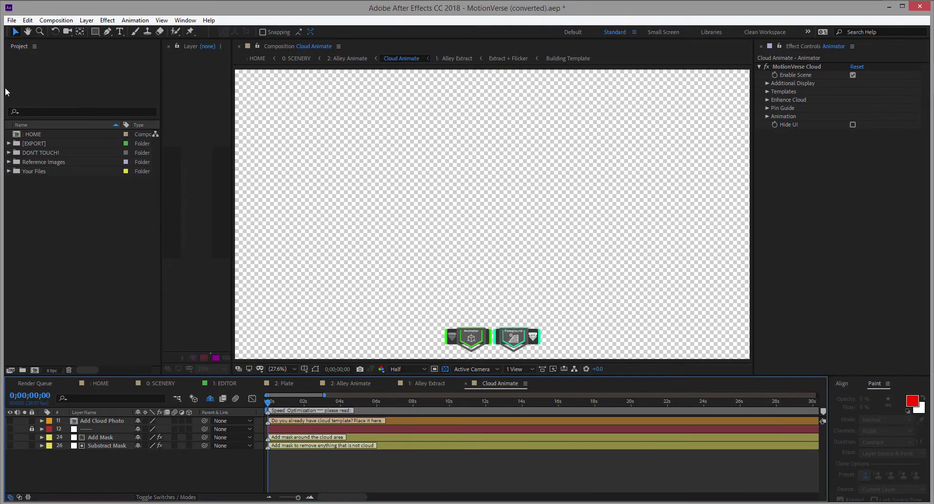
Switch to After Effects and close the open MotionVerse project.
click(12, 20)
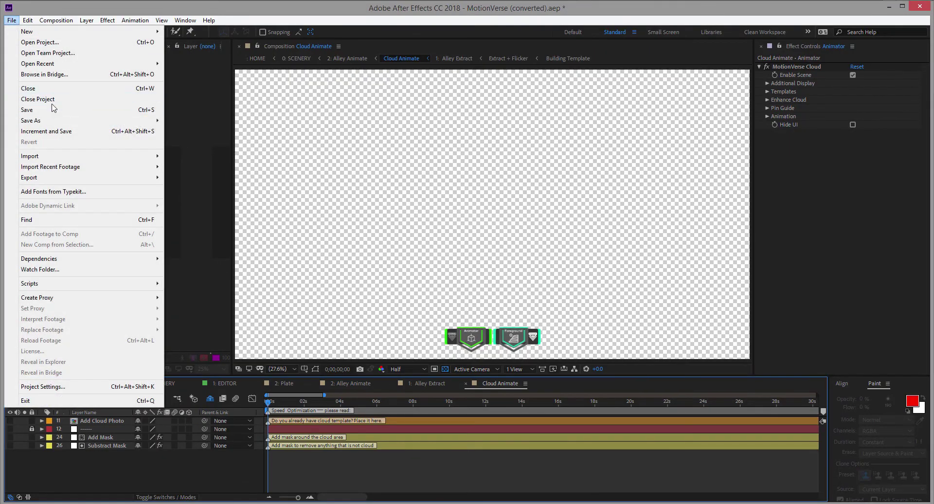
click(52, 101)
click(471, 271)
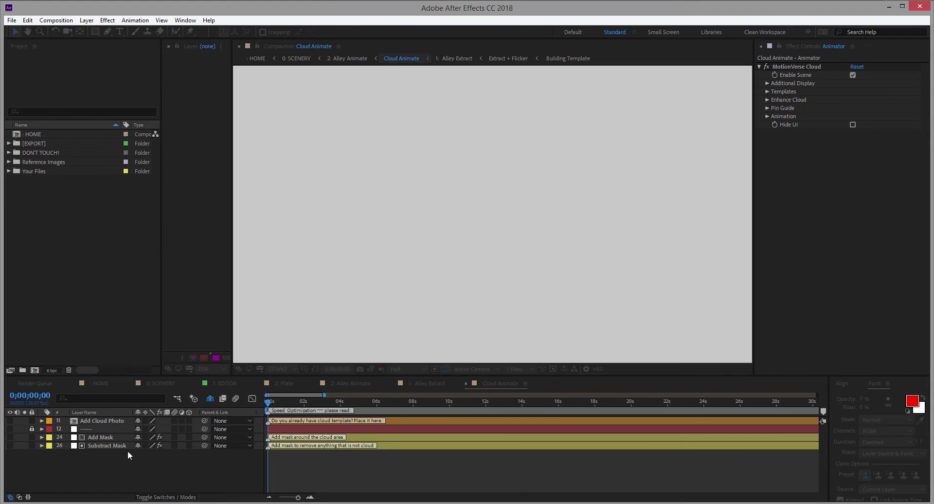
Open the MotionVerse project from the Template (AE) folder in File Explorer and accept its version conversion.
key(alt+Tab)
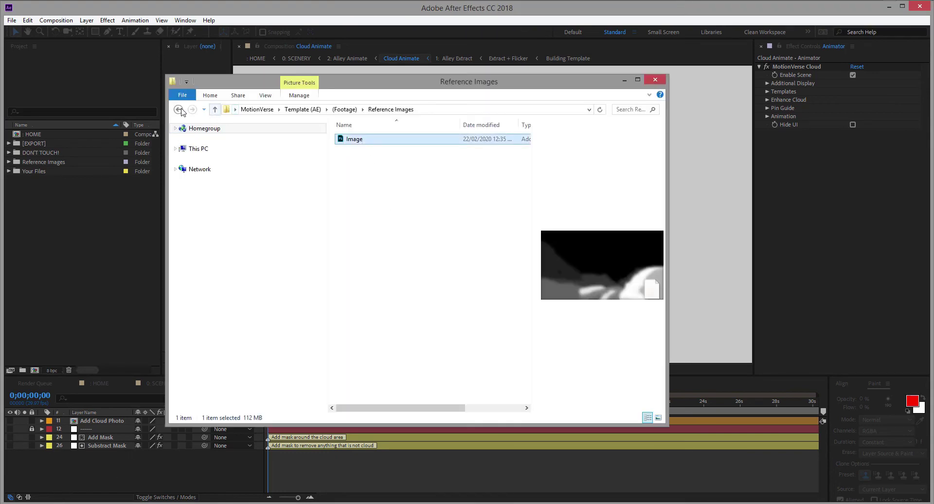
click(178, 109)
click(178, 109)
double_click(424, 155)
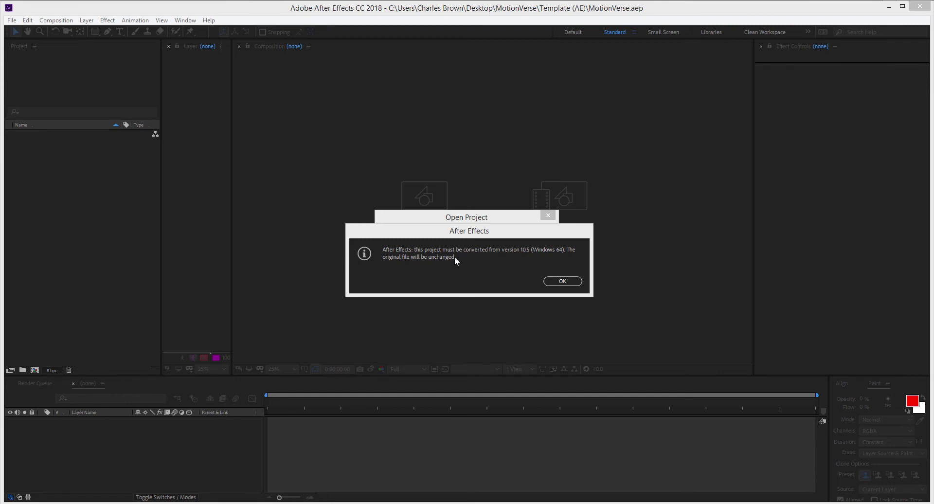
click(562, 281)
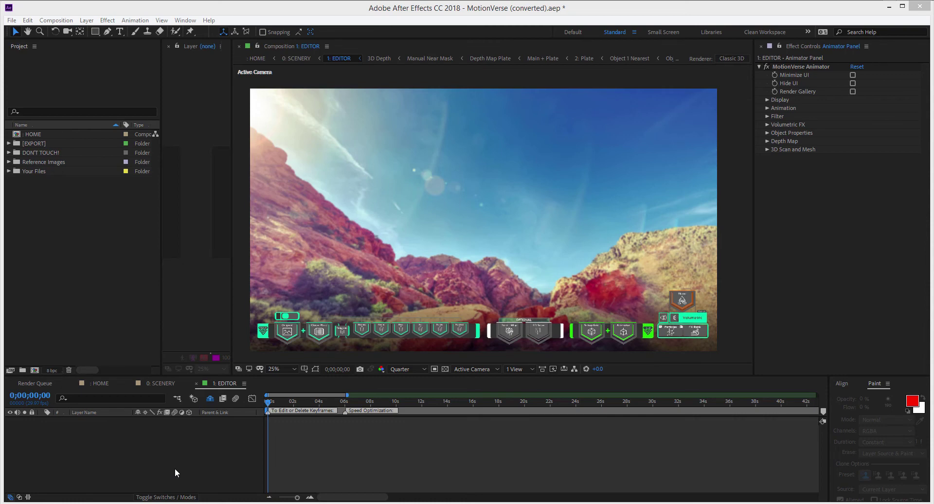
In the Animator Panel's Object Properties, enable Object 2 Visibility for the Nearer Object and Object 3 Visibility for the Near Object, with Minimize UI on.
click(175, 468)
click(627, 335)
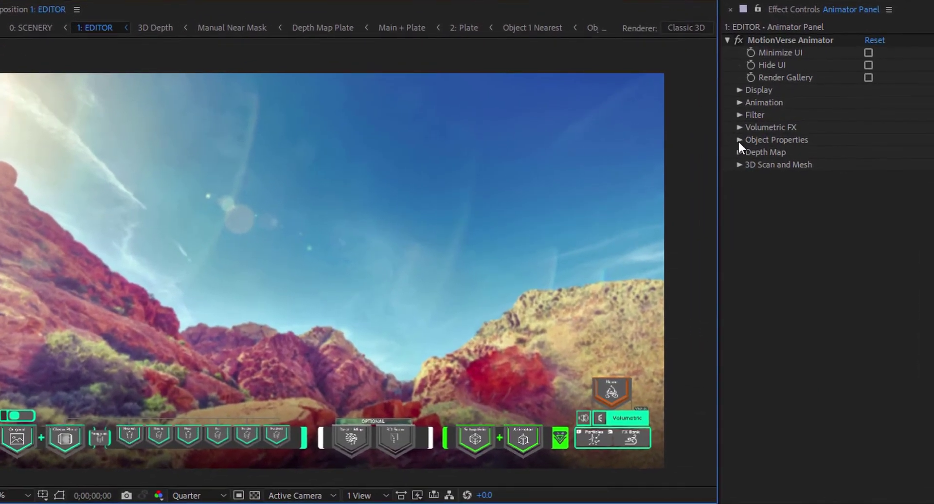
click(756, 136)
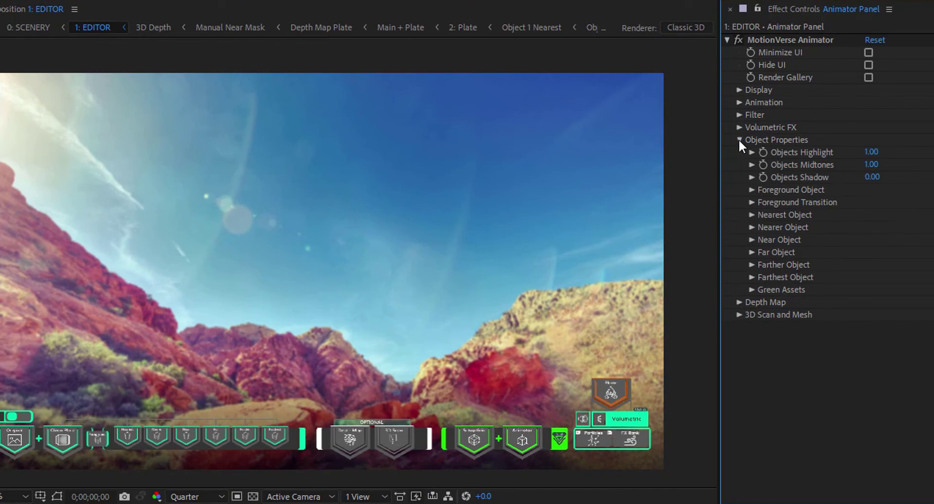
click(751, 228)
click(869, 239)
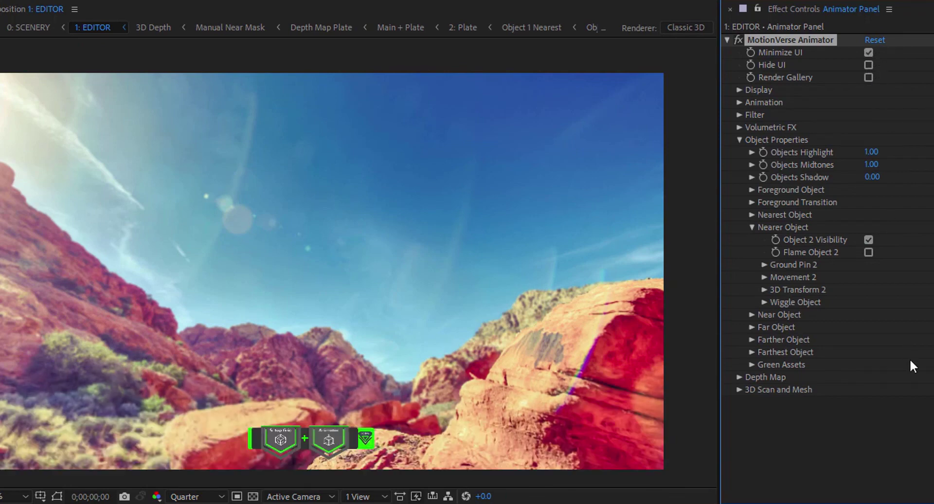
click(752, 314)
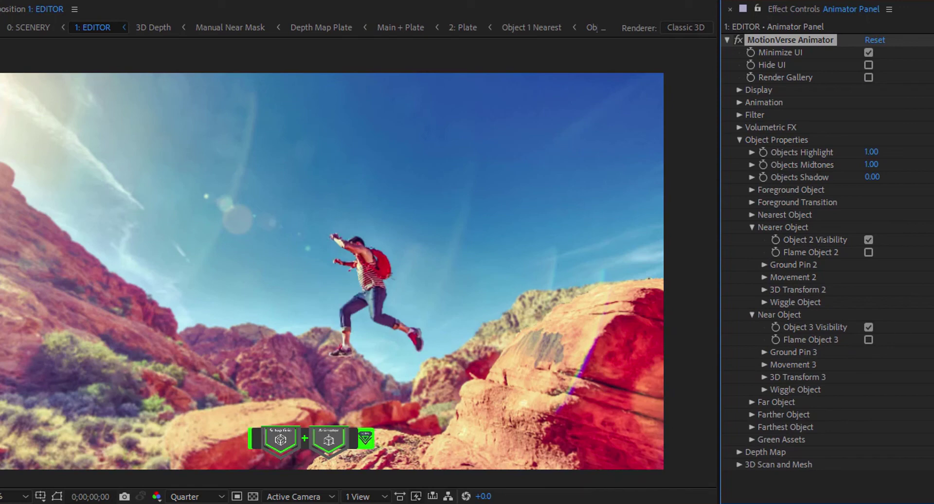
Turn on Grid Visibility for the Setup Grid's MotionVerse Projector and adjust Scale Z in its Projection Setup.
click(277, 443)
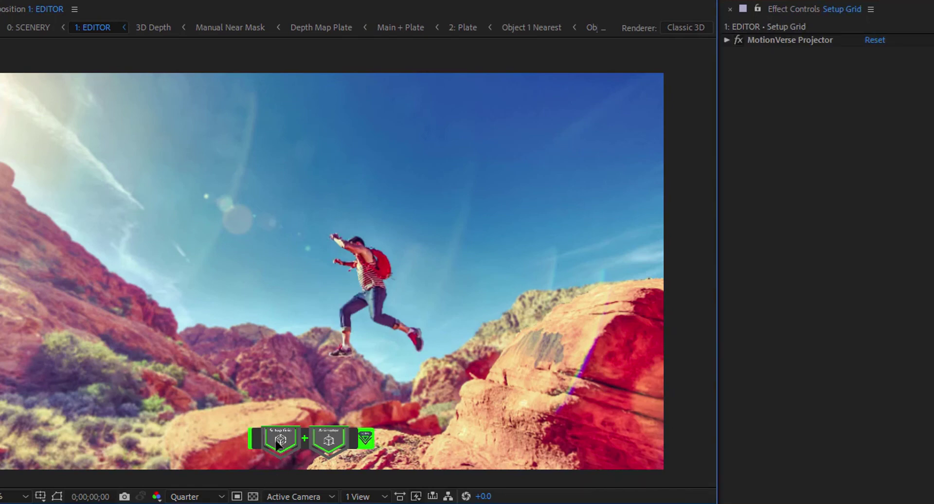
click(726, 40)
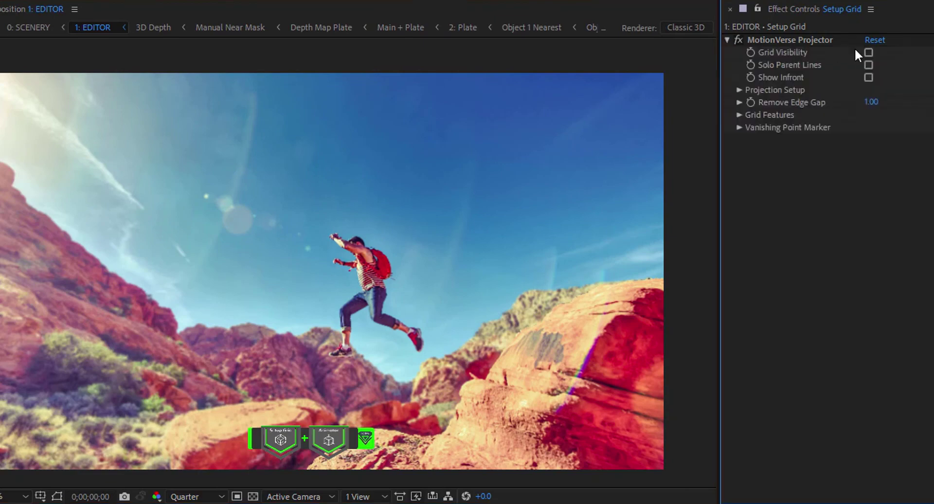
click(868, 52)
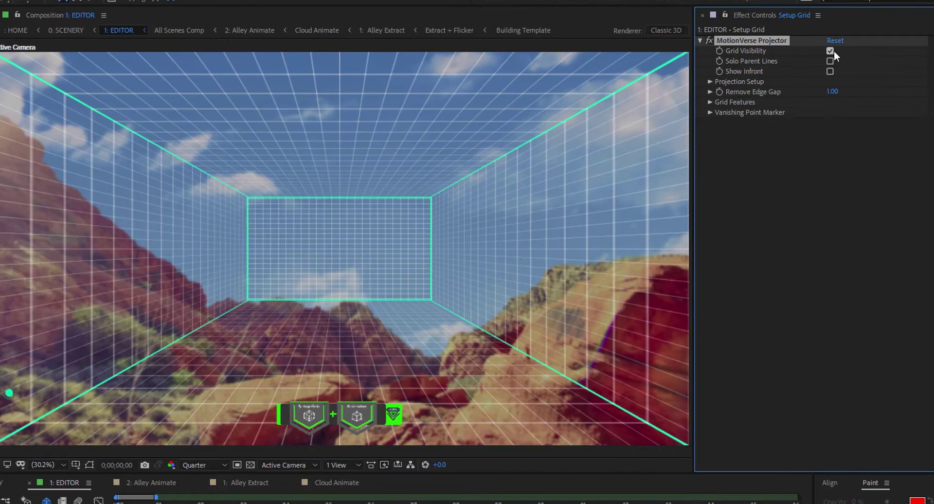
click(710, 81)
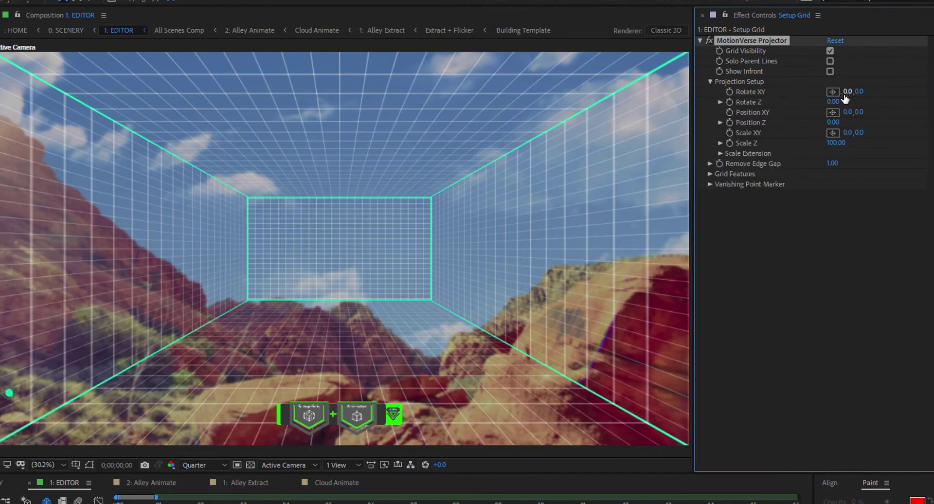
click(720, 142)
drag(881, 138, 844, 167)
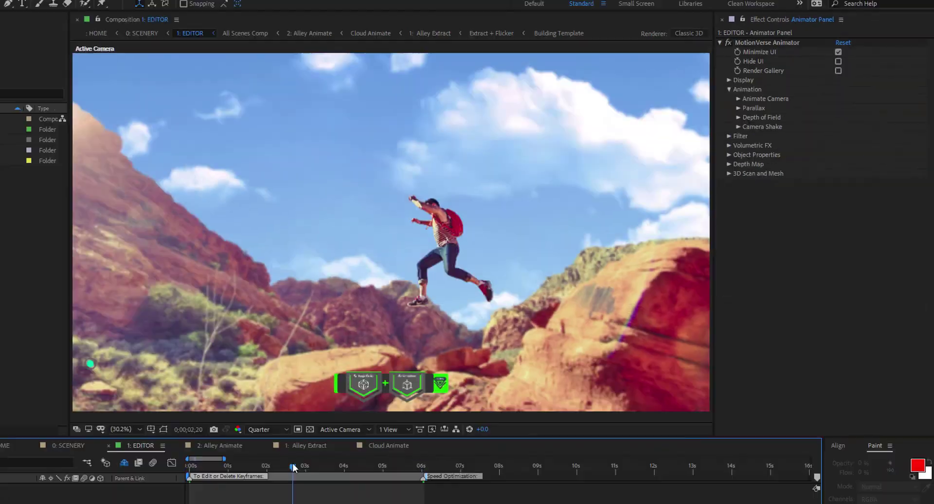
Adjust the Zoom Lens in the Animator Panel's Animate Camera settings, set Plate Scale to 0.74, and preview the camera move.
click(758, 129)
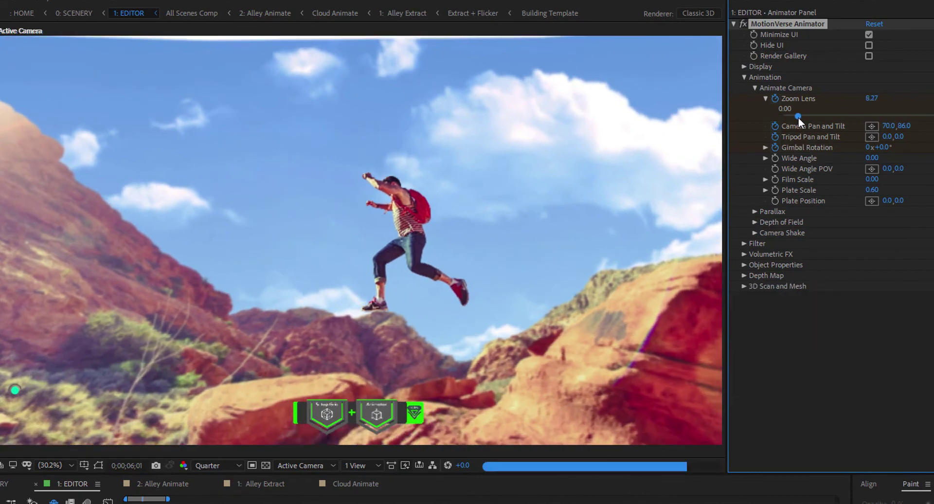
drag(783, 116, 816, 116)
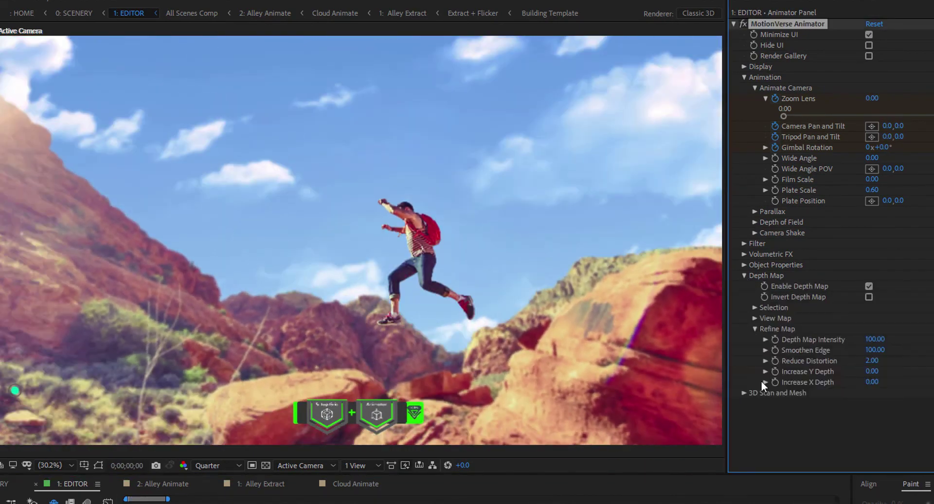
click(765, 382)
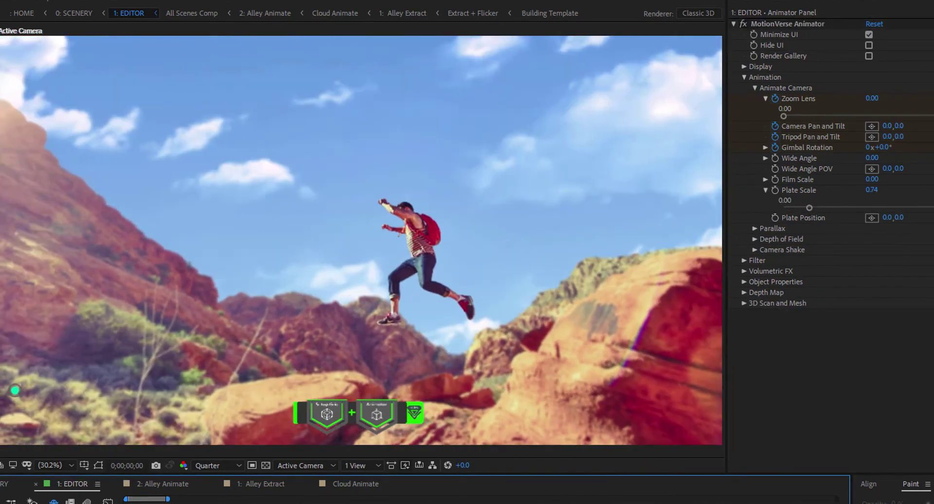
key(space)
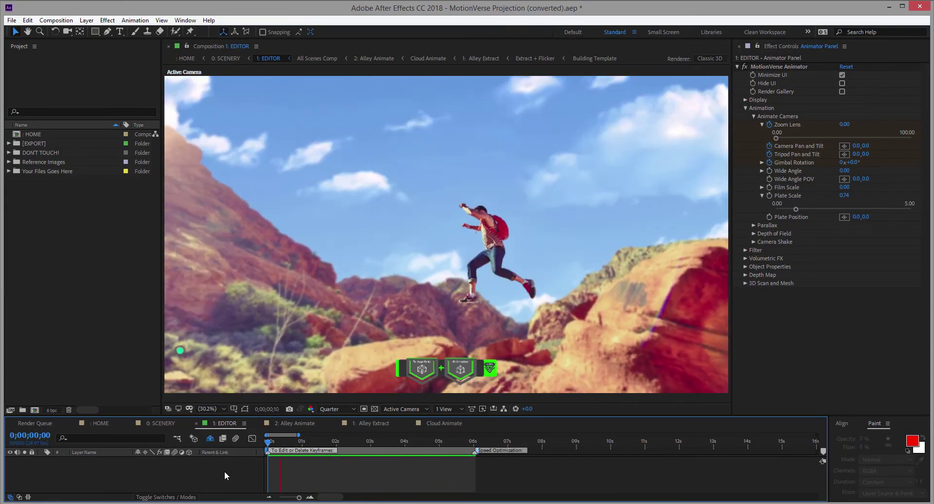
Rig the jumping man in the Object 0 Foreground M composition with Puppet pins on his limbs, torso and backpack.
double_click(458, 370)
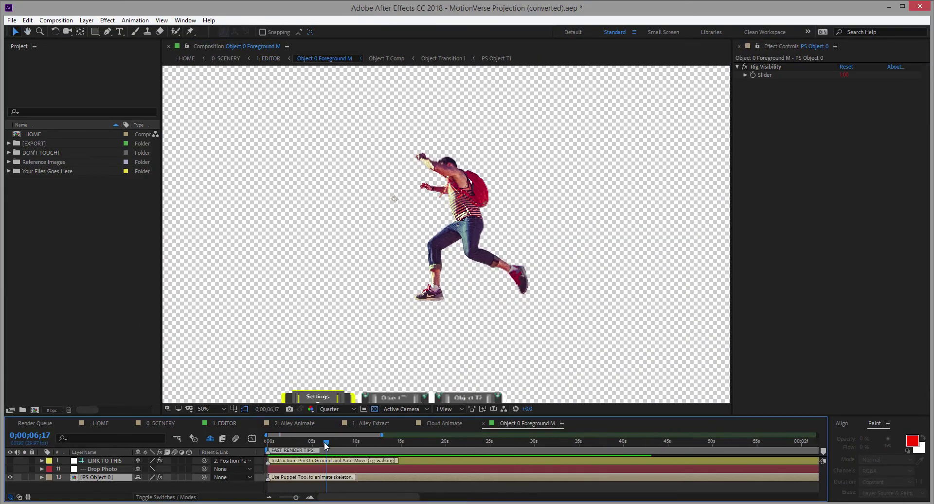
click(189, 31)
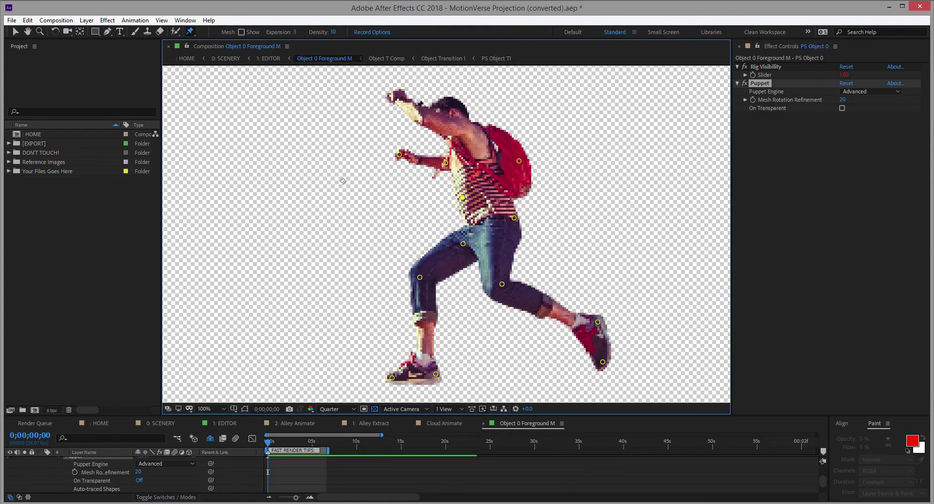
click(326, 440)
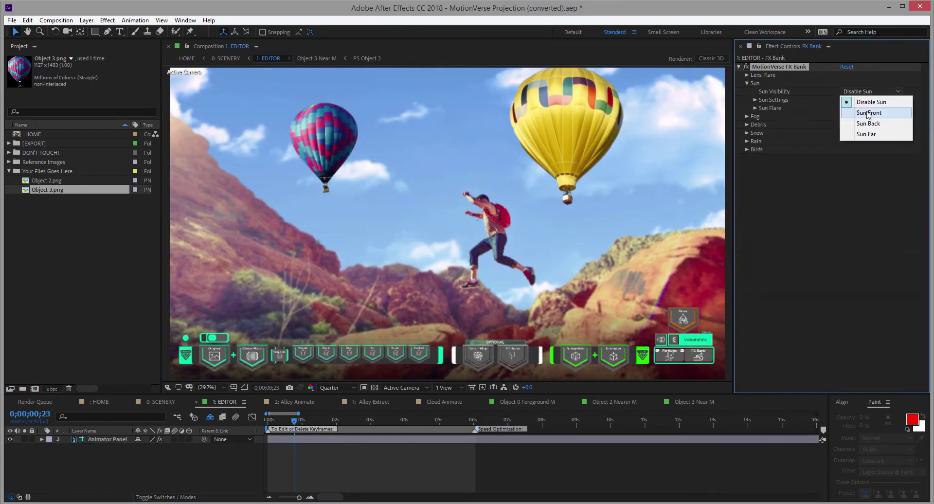
In the MotionVerse FX Bank, set Sun Visibility to Sun Front, choose Sun Flare 1 as the flare, and open Sun Settings.
click(867, 113)
click(755, 108)
click(871, 124)
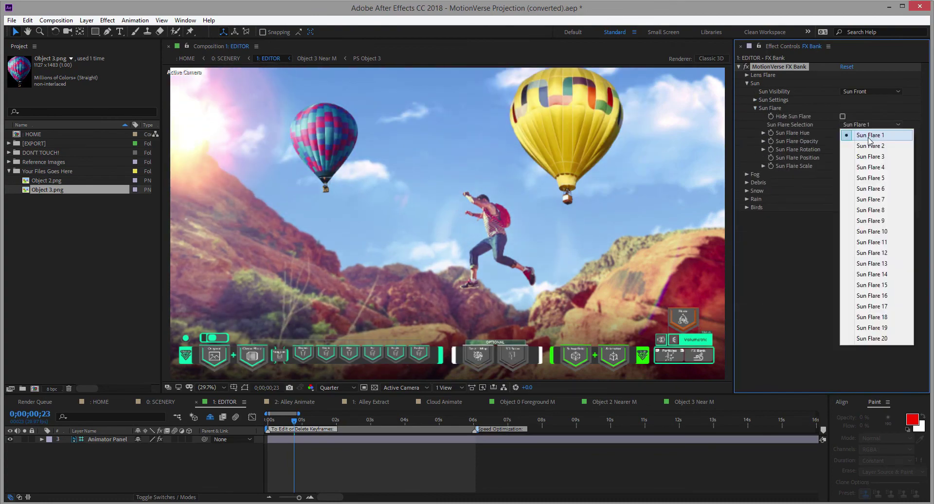
click(869, 140)
click(756, 100)
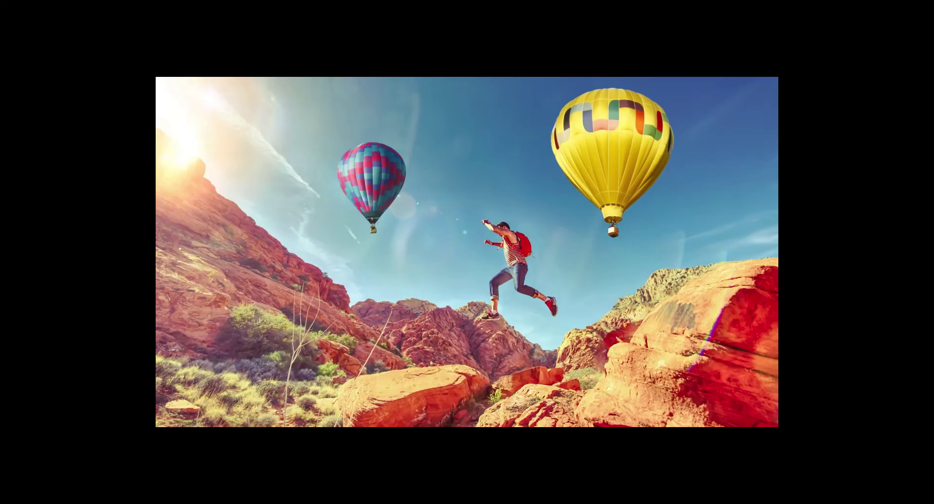